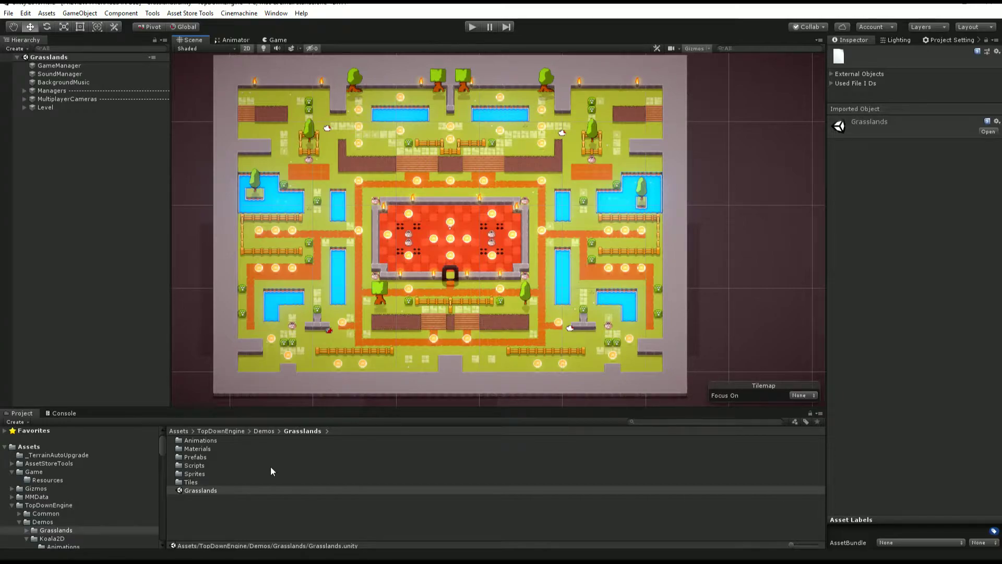
Collapse the Koala2D and Loft3D folders and select GameManager to show Target Frame Rate 300.
scroll(61, 488, "down", 2)
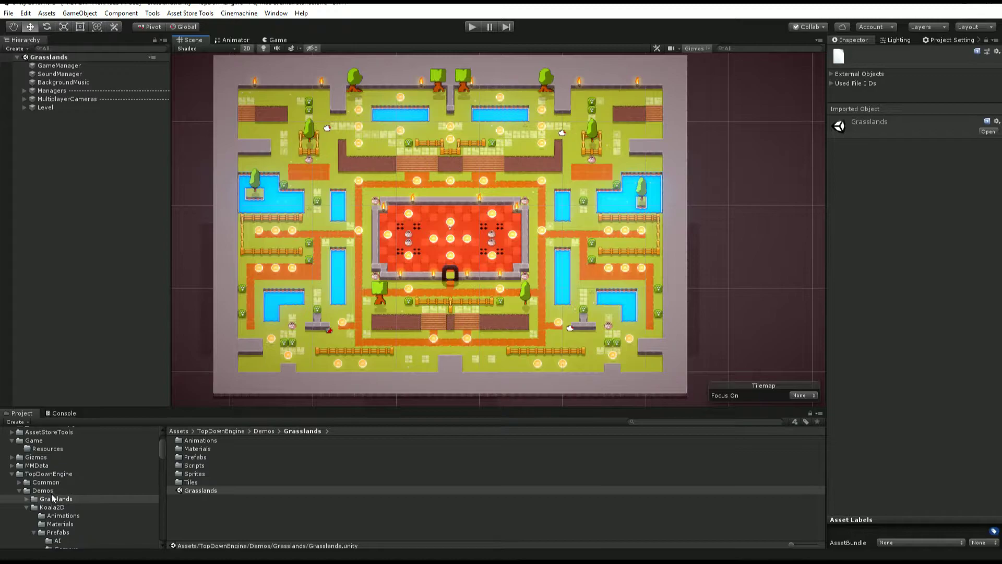
left_click(26, 506)
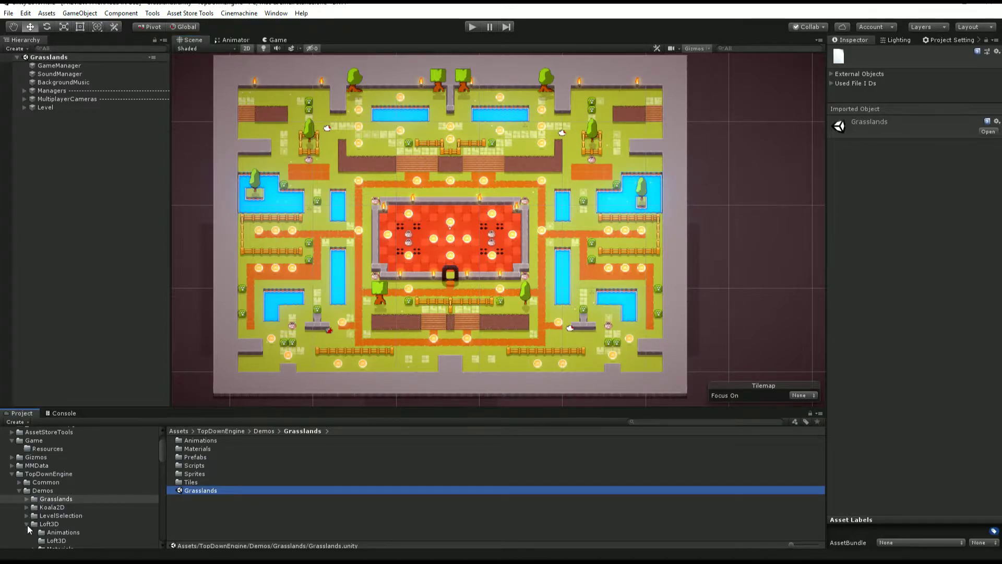
left_click(27, 524)
middle_click_drag(440, 274, 430, 281)
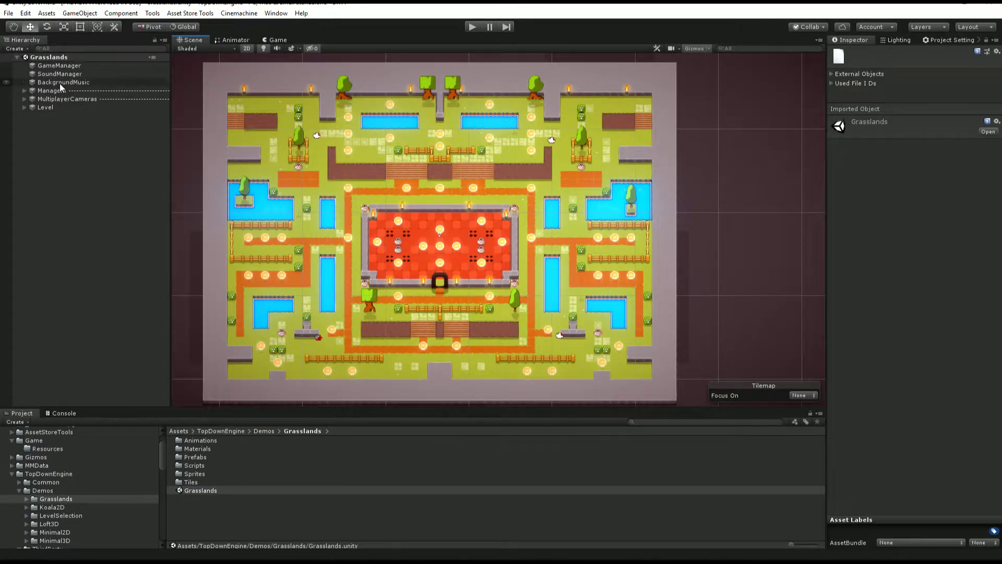
left_click(65, 68)
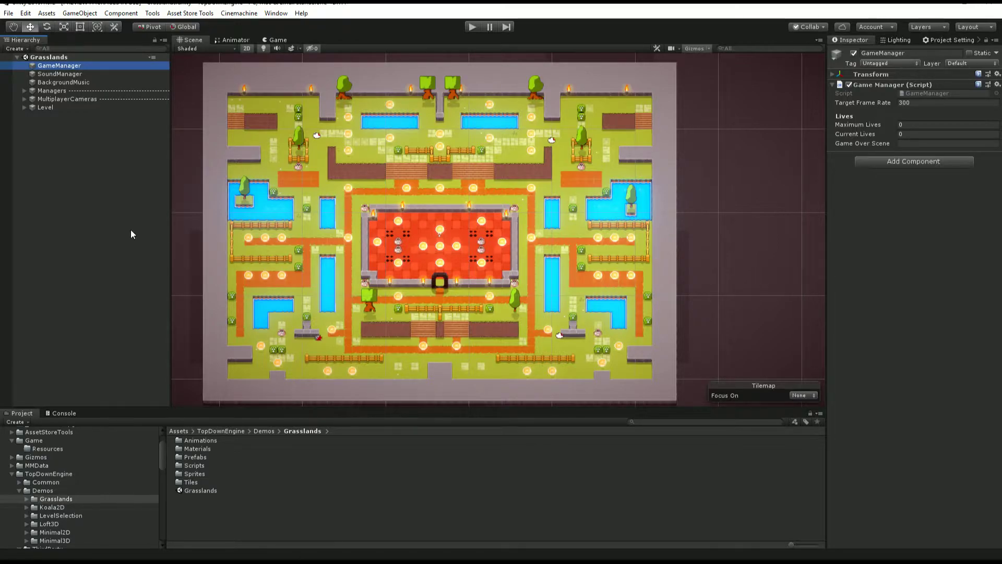
Select Managers > LevelManager and fold away its Box Collider settings.
key("Down")
key("Down")
key("Down")
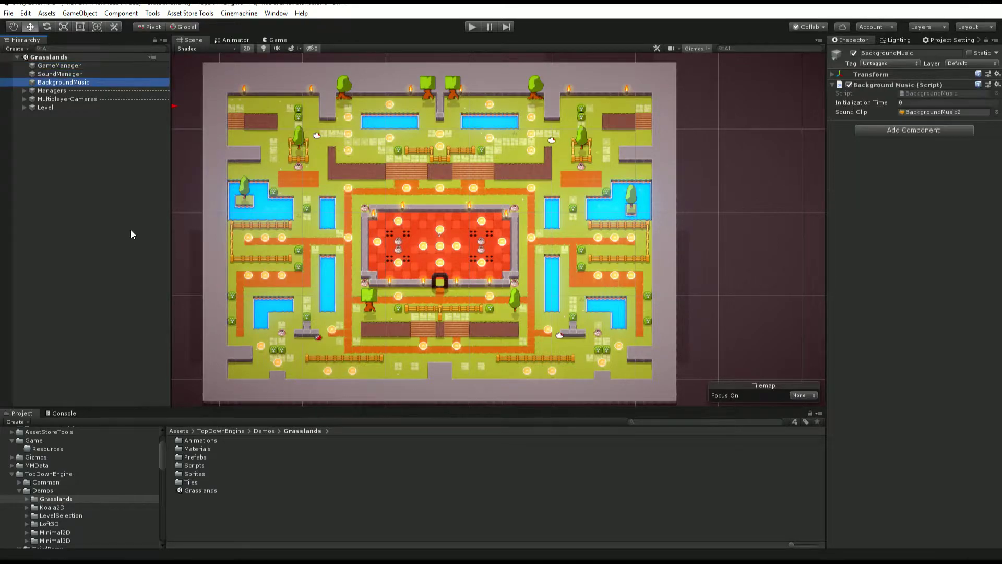
key("Right")
key("Down")
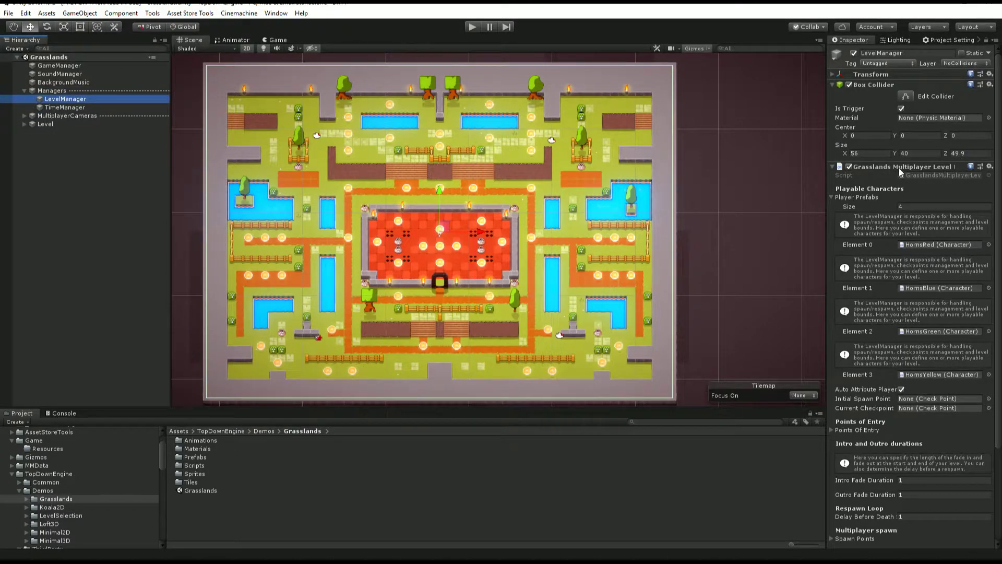
left_click(878, 83)
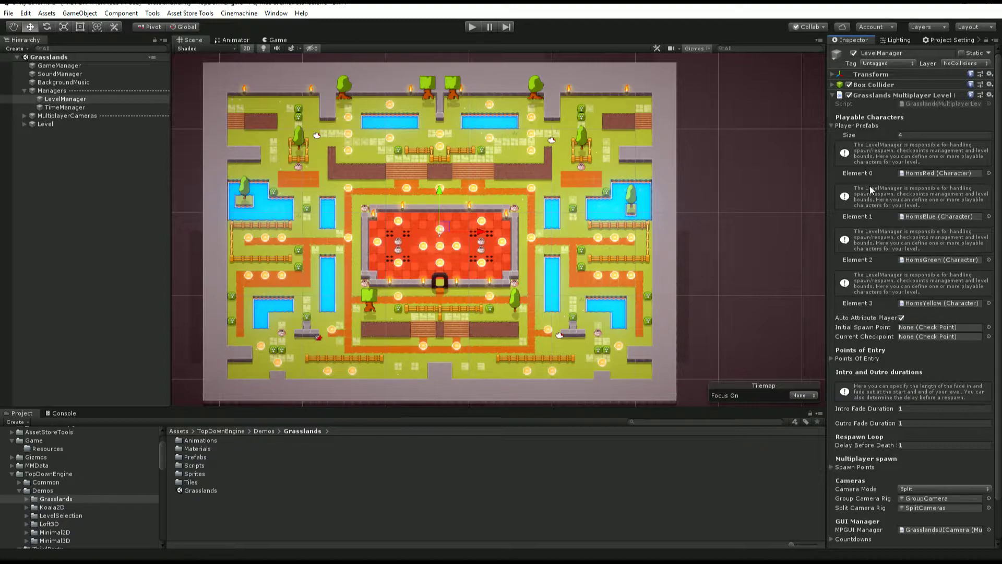
scroll(870, 256, "down", 2)
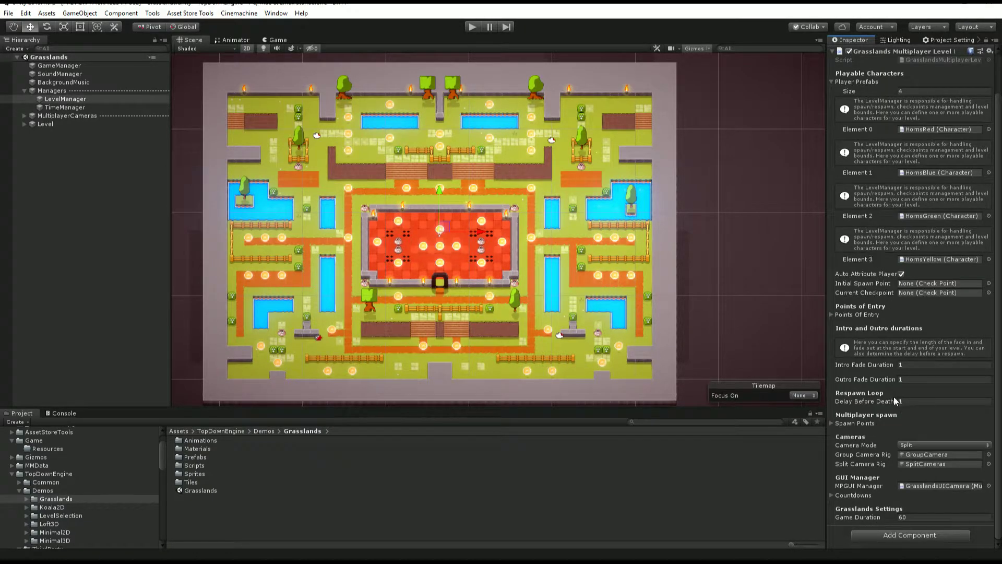
Keep Camera Mode on Split, ping the GroupCamera and SplitCameras rigs, and select SplitCameras.
left_click(921, 448)
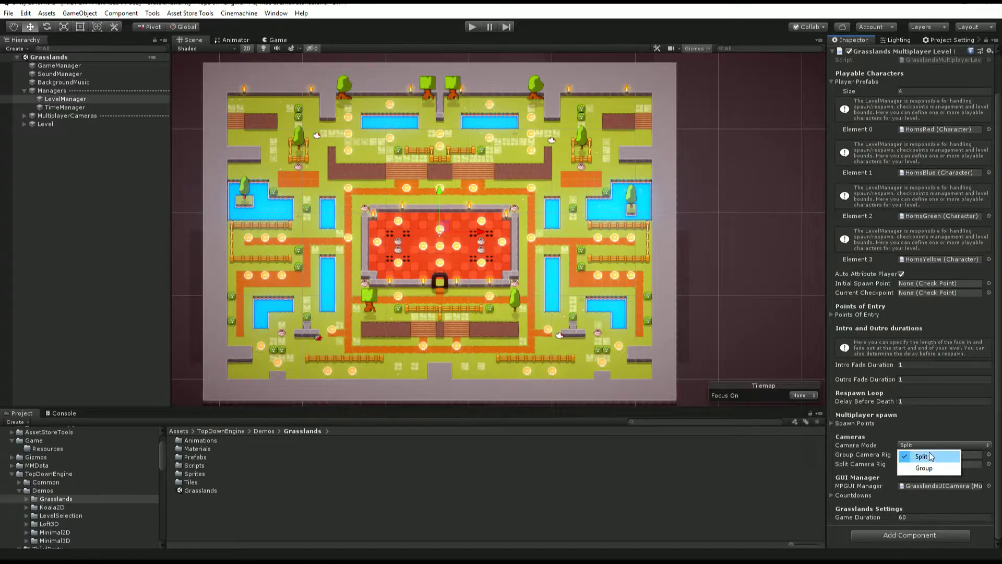
left_click(852, 448)
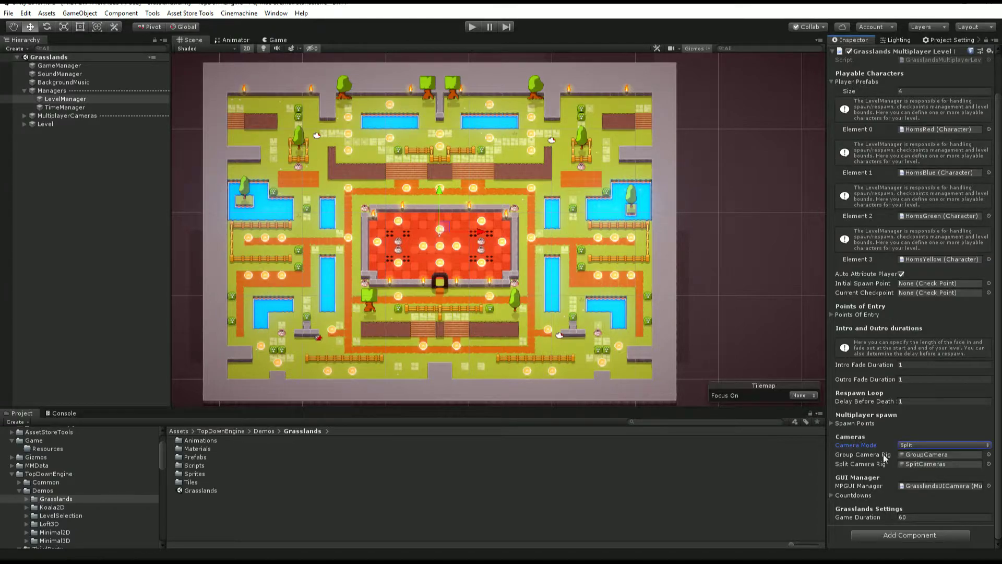
left_click(923, 457)
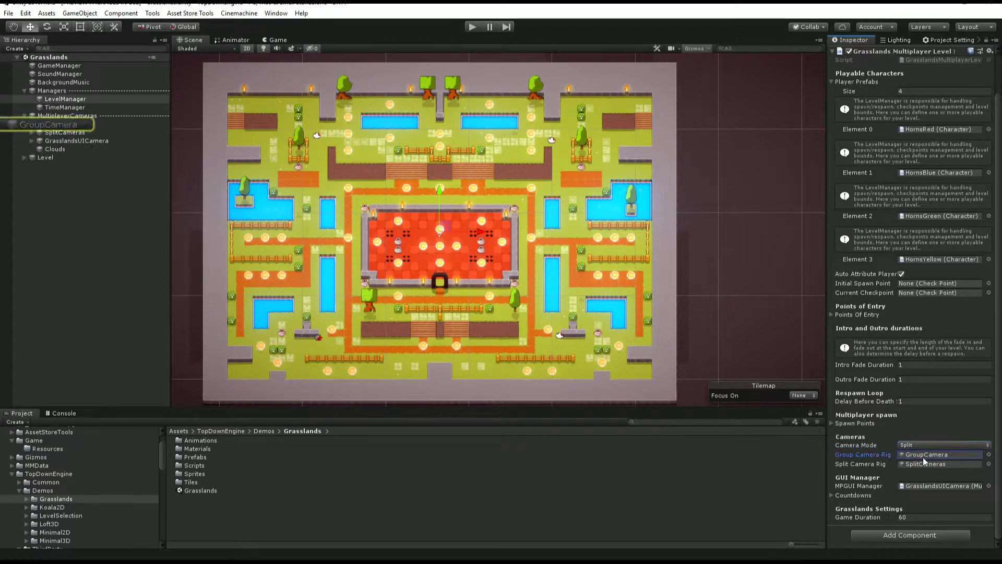
left_click(928, 467)
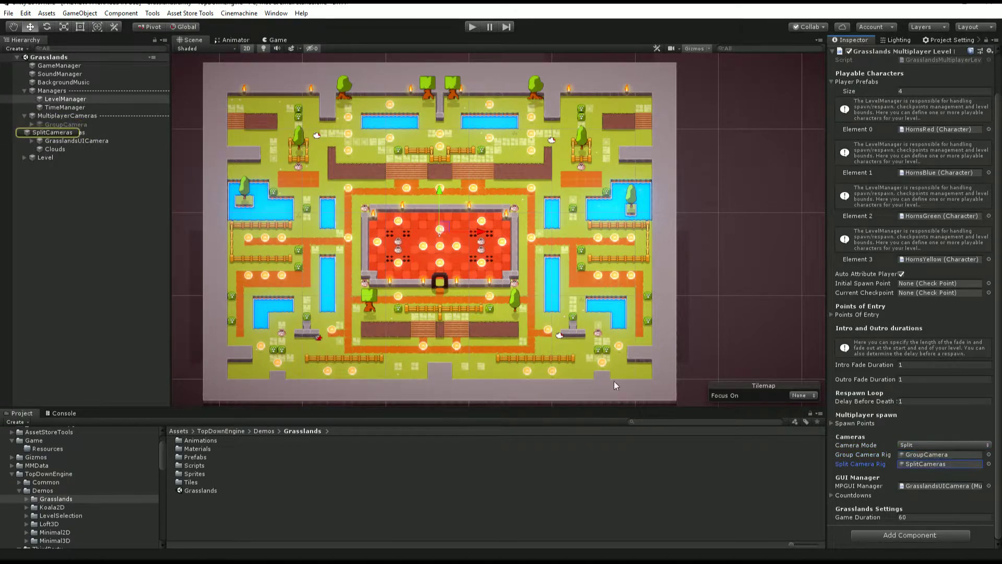
left_click(67, 132)
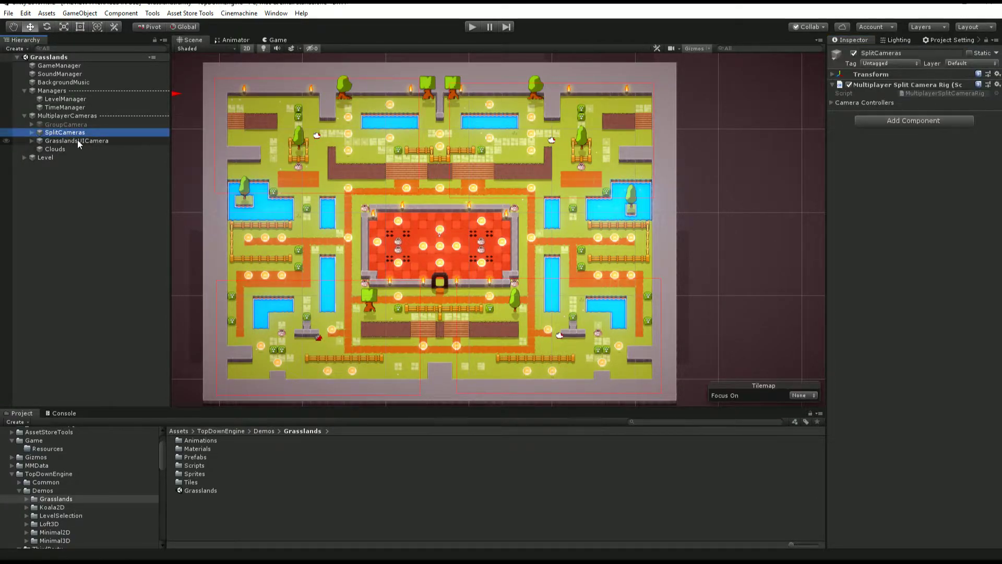
Expand SplitCameras and inspect its CM vcam1 and CM vcam2 virtual cameras.
left_click(31, 132)
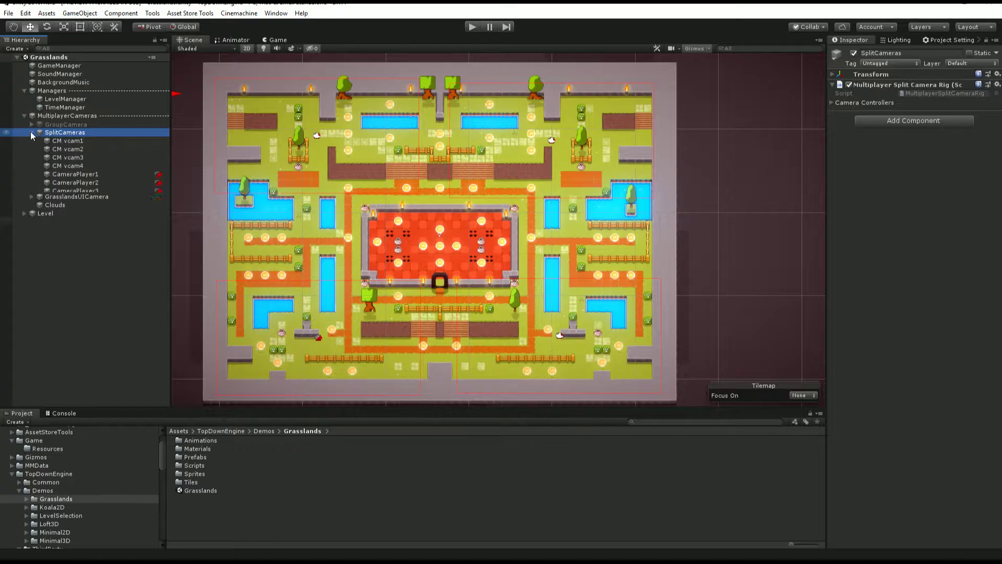
double_click(84, 140)
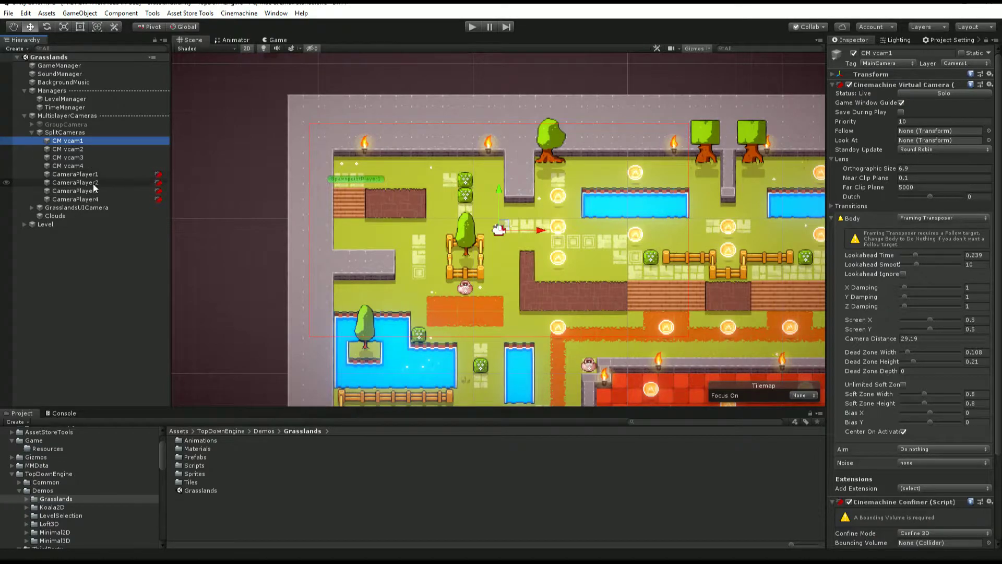
left_click(94, 155)
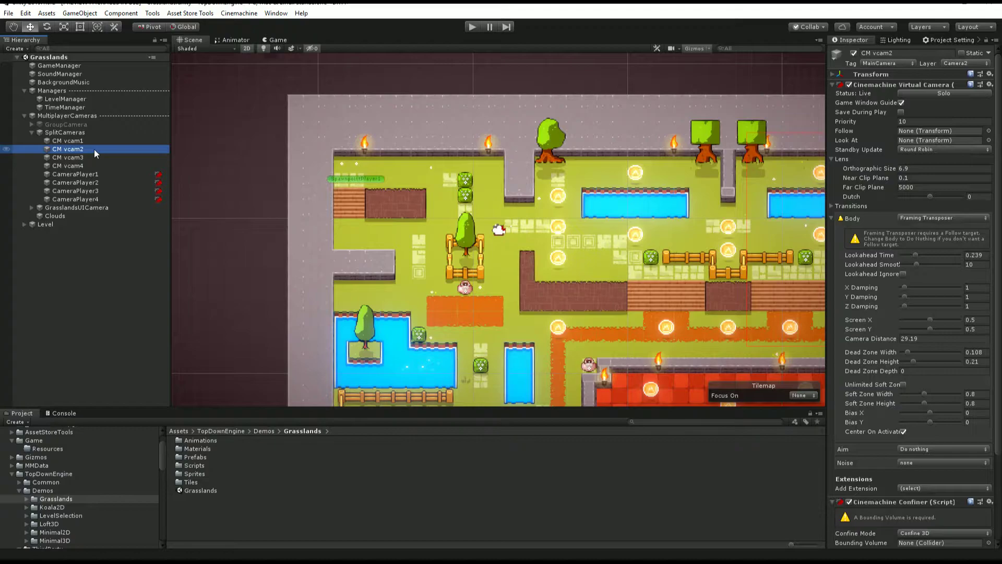
left_click(82, 133)
Expand GroupCamera, inspect its CM vcam1, and pan the Scene view across the level.
key("Left")
key("Up")
key("Right")
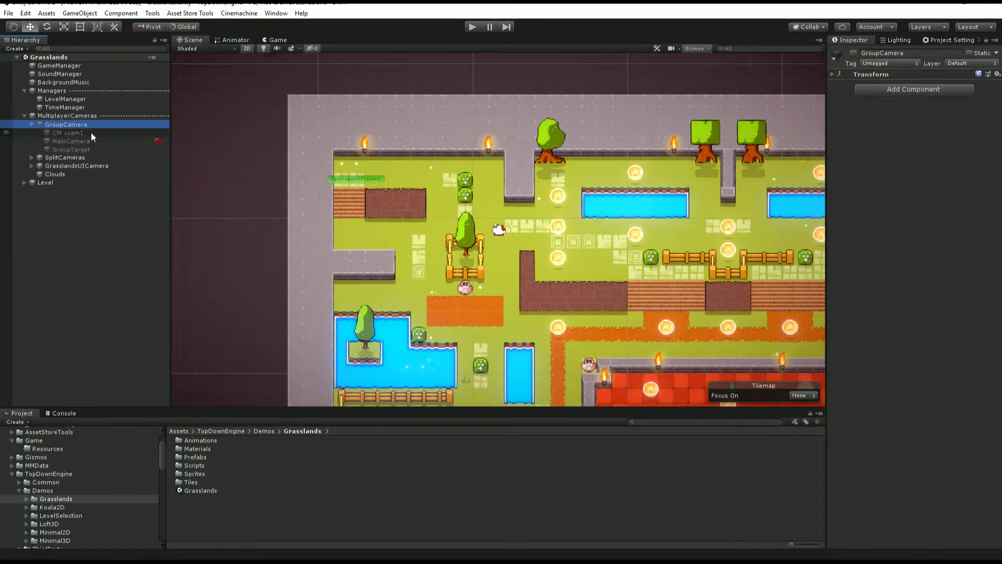
left_click(92, 132)
scroll(561, 255, "down", 10)
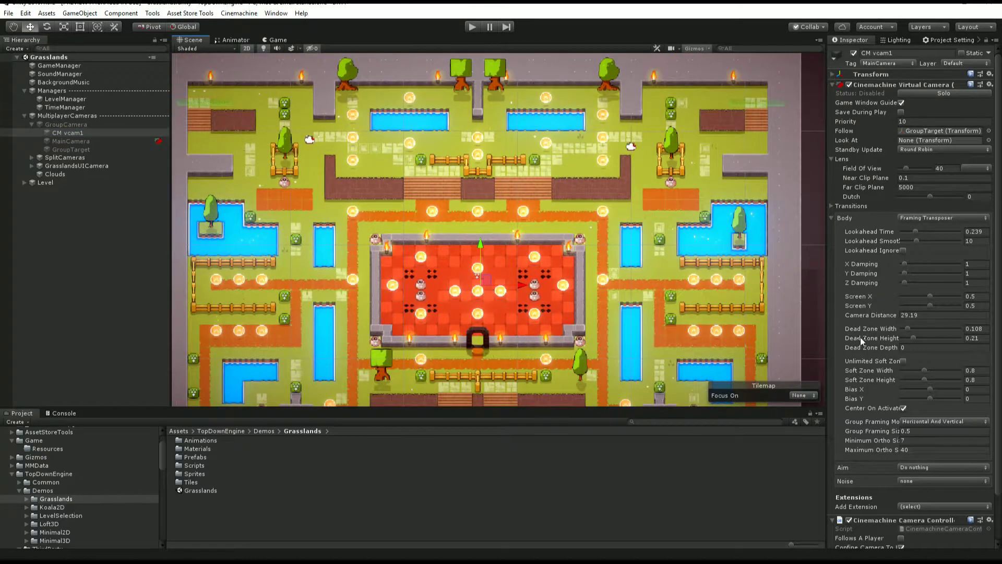
scroll(861, 341, "down", 3)
scroll(916, 445, "up", 3)
middle_click_drag(520, 243, 497, 194)
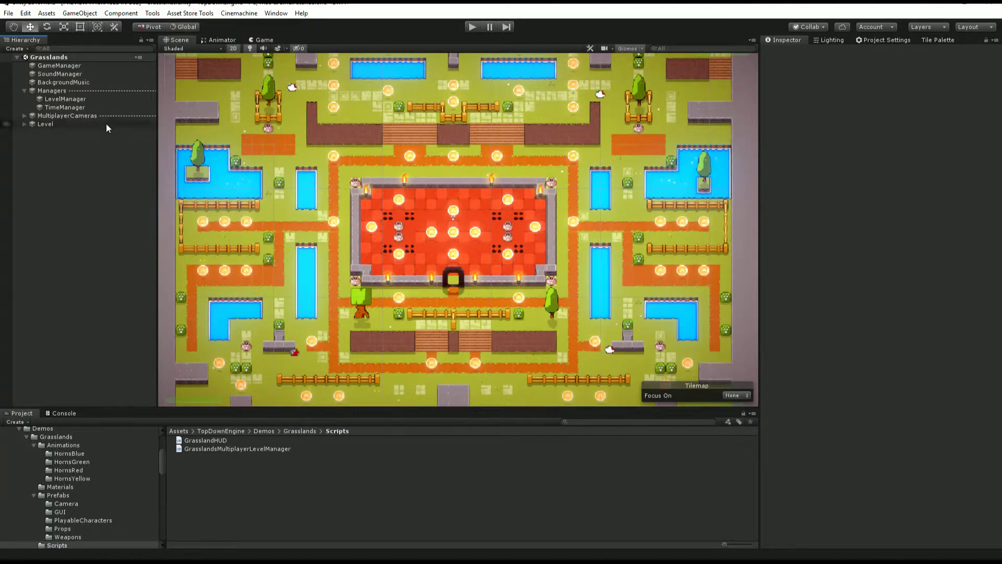
Select LevelManager and expand its list of multiplayer spawn points.
left_click(58, 100)
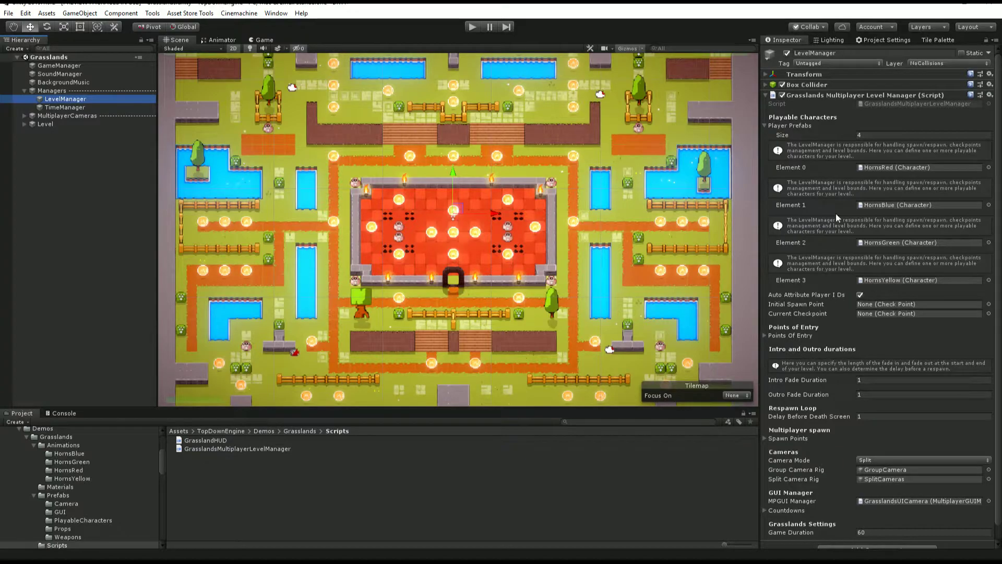
scroll(836, 217, "down", 1)
left_click(795, 423)
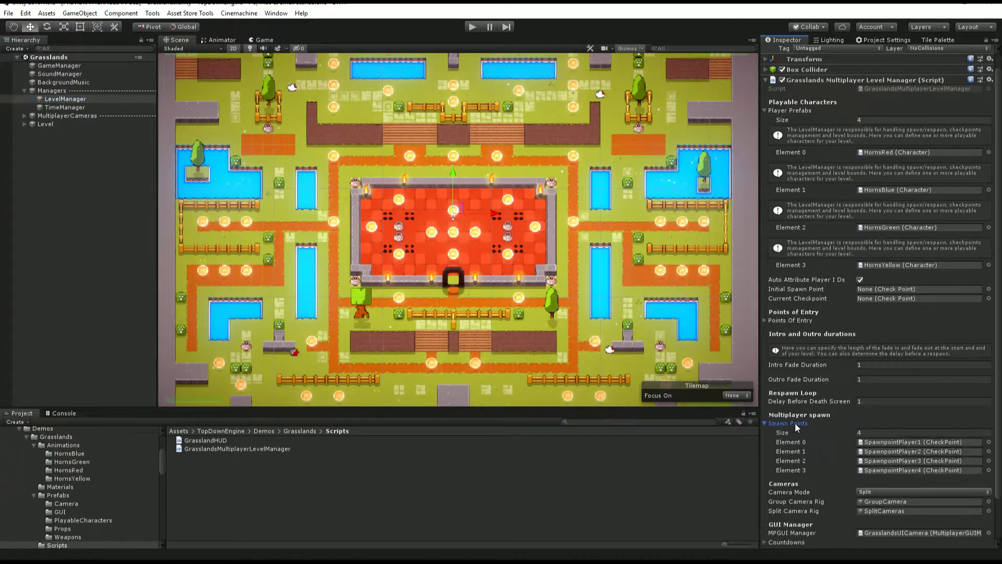
scroll(815, 431, "down", 3)
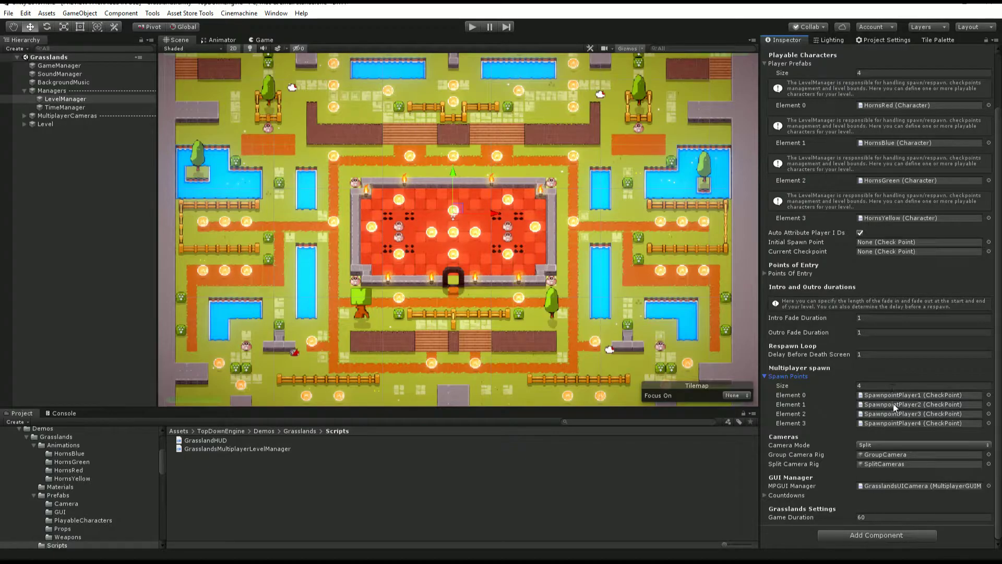
Frame SpawnpointPlayer1 through SpawnpointPlayer4 in the scene, then return to LevelManager.
left_click(912, 396)
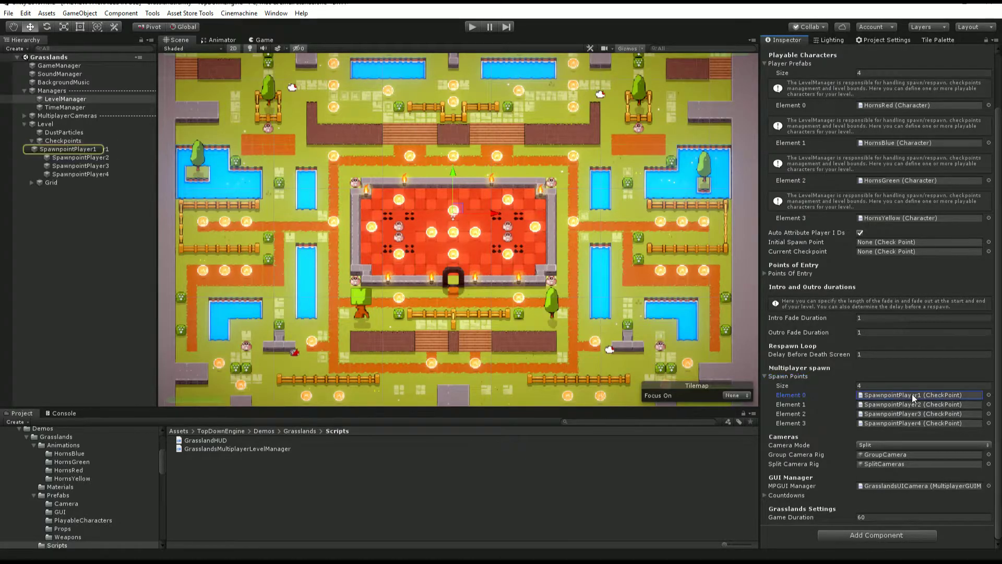
left_click(98, 151)
double_click(98, 152)
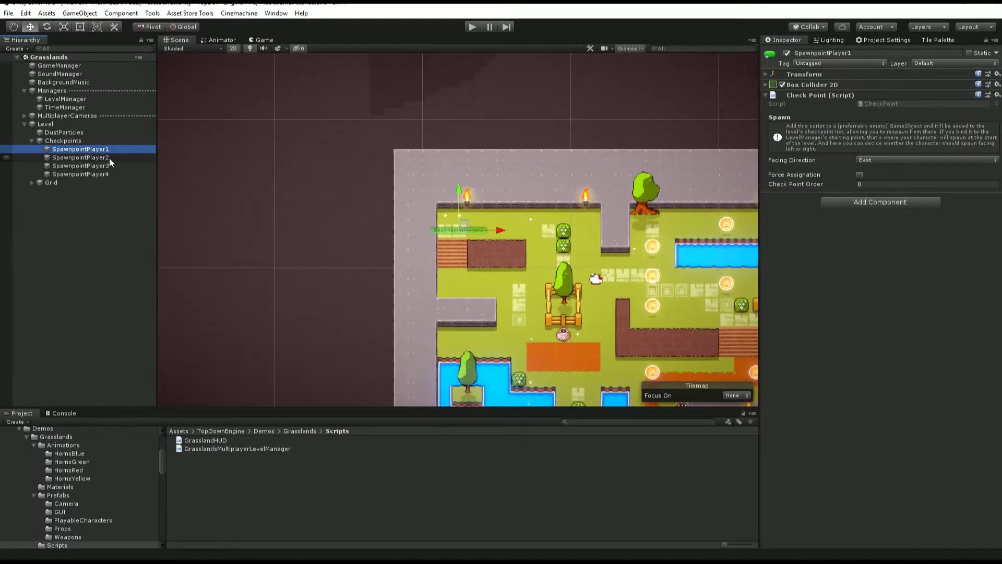
double_click(108, 157)
double_click(96, 165)
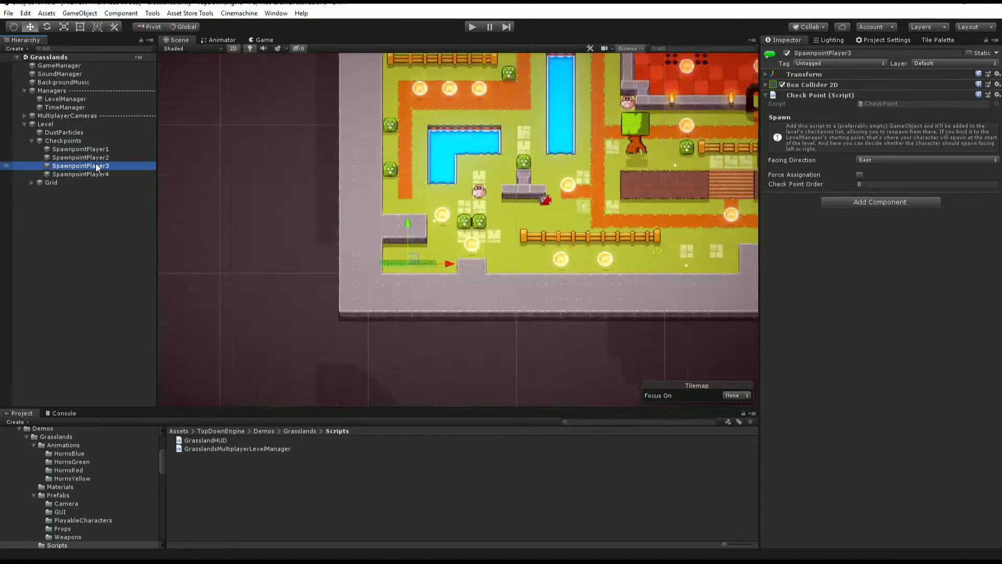
double_click(98, 173)
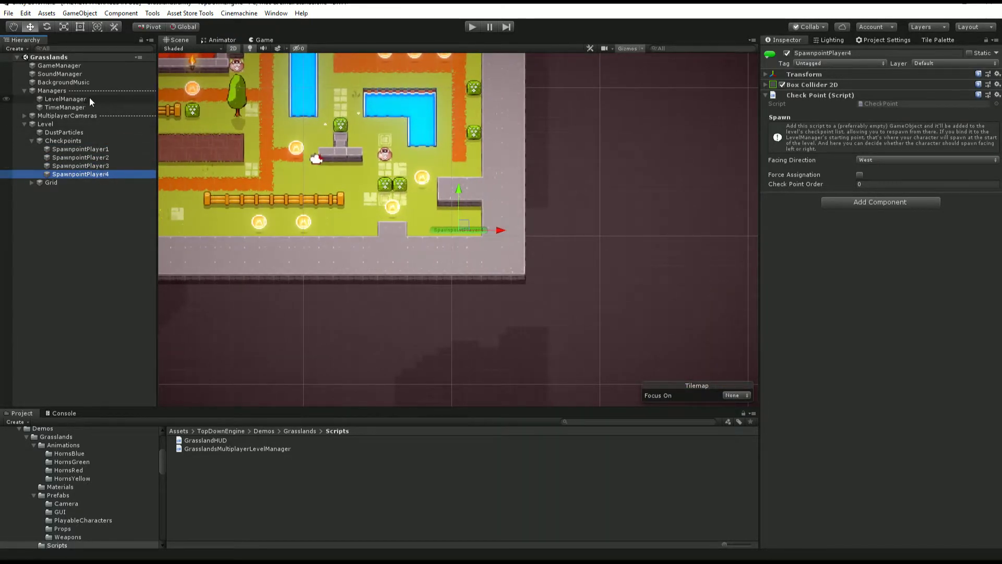
left_click(86, 99)
scroll(845, 384, "down", 3)
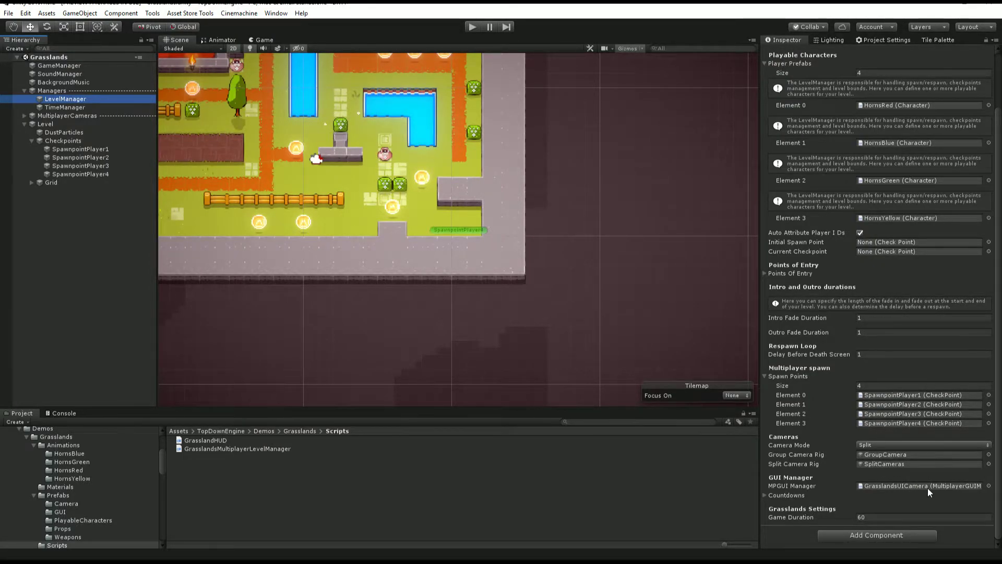
Expand the Countdowns list, ping Element 1, and collapse GroupHudContainer and GrasslandsUICamera.
middle_click_drag(336, 186, 549, 333)
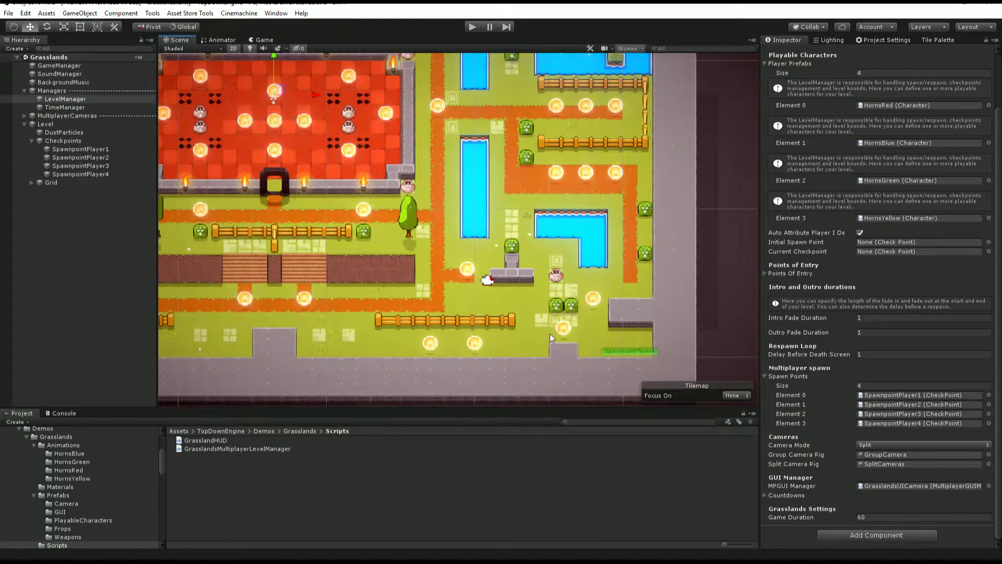
left_click(786, 496)
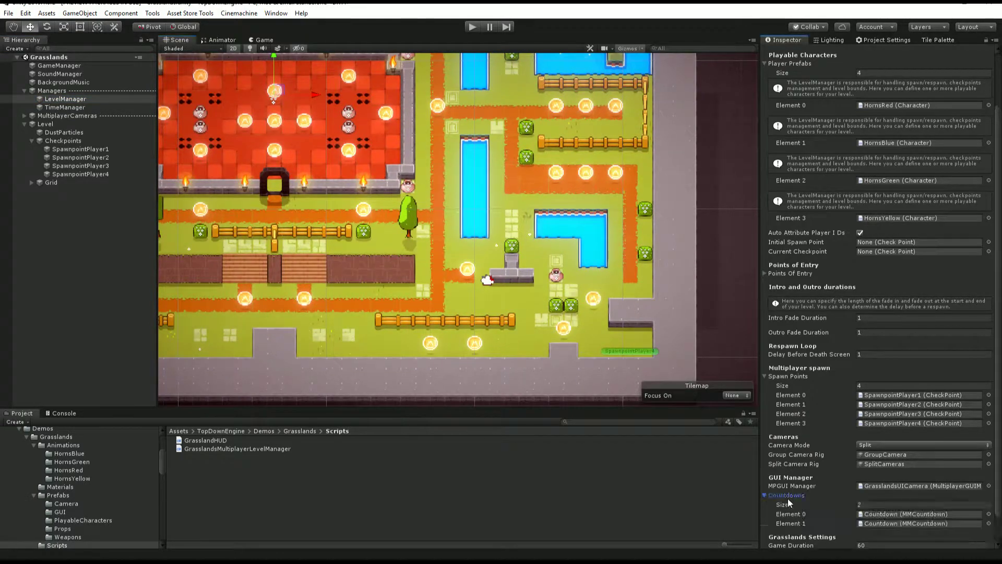
left_click(907, 519)
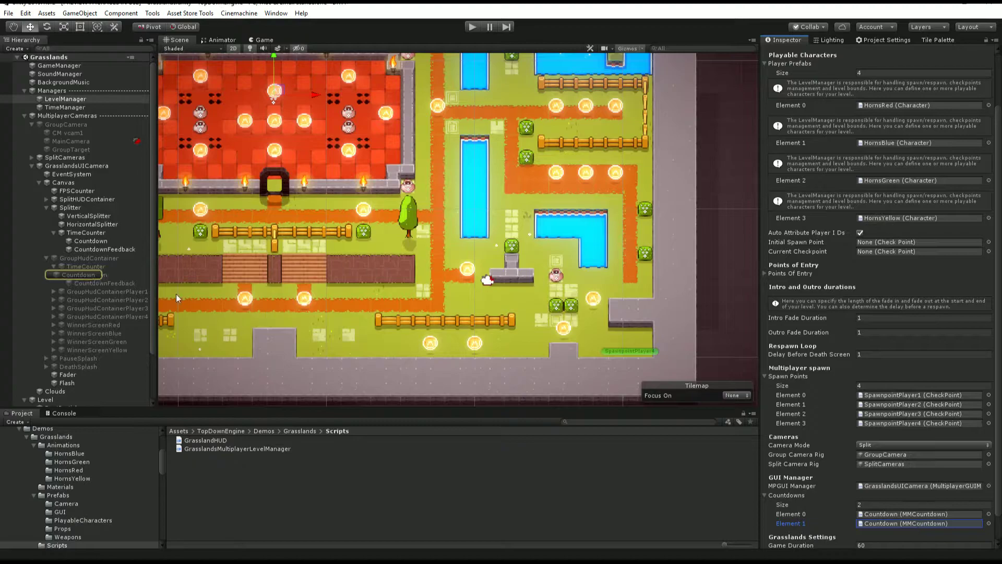
left_click(45, 258)
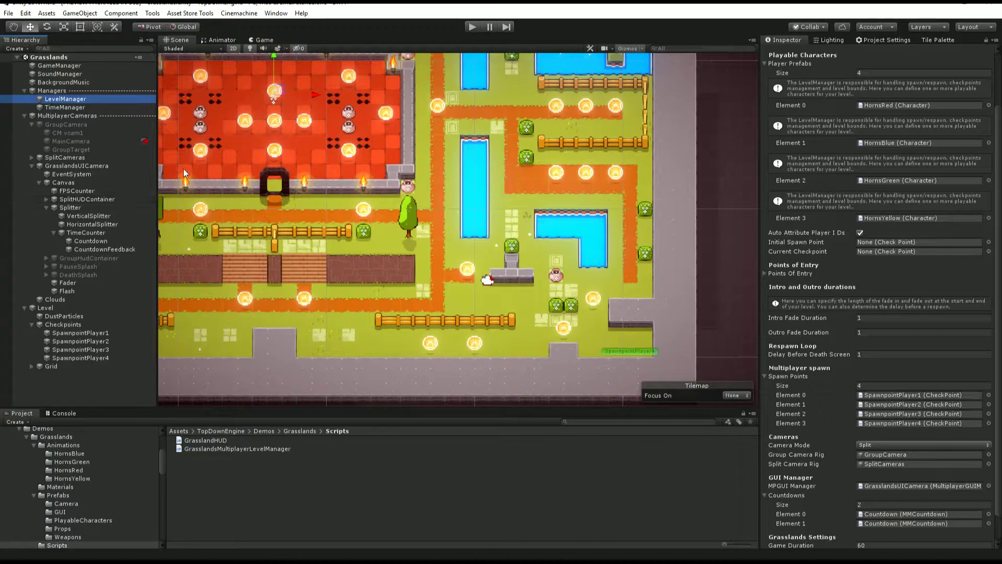
left_click(32, 166)
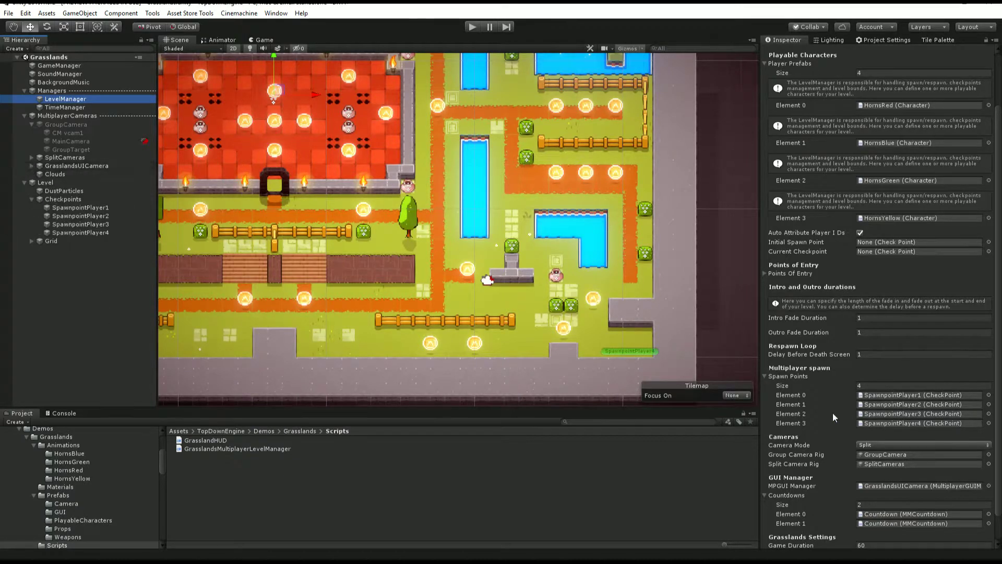
Frame LevelManager in the Scene view and open GrasslandsMultiplayerLevelManager in Visual Studio.
key("f")
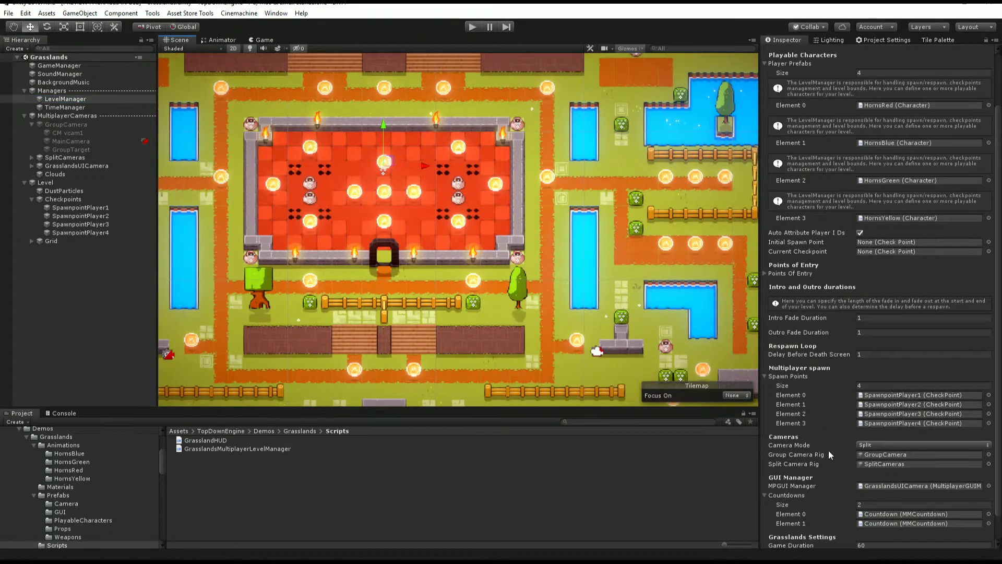
scroll(828, 450, "down", 3)
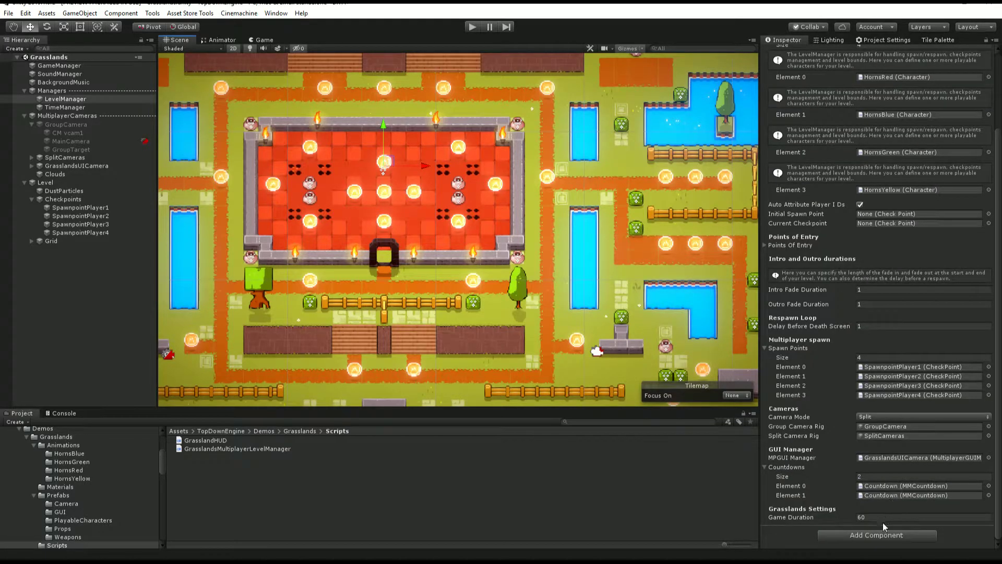
scroll(884, 349, "up", 3)
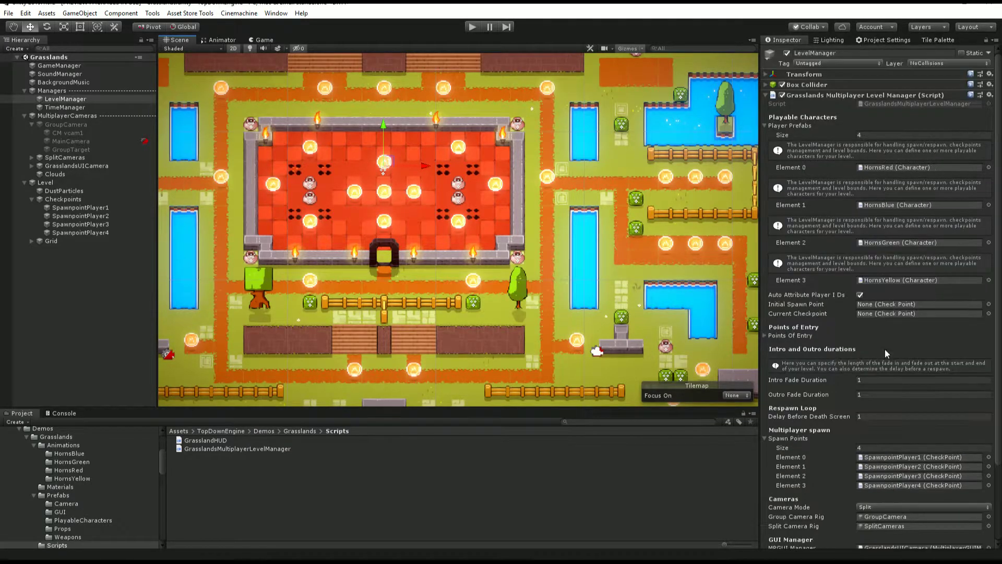
double_click(898, 104)
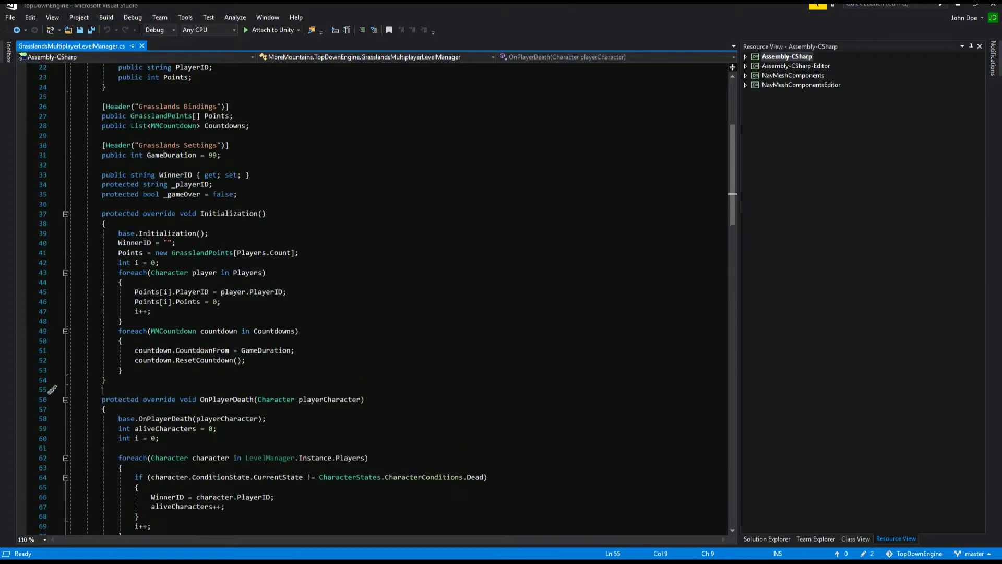
Go to the MultiplayerLevelManager base class definition with F12.
scroll(521, 279, "up", 7)
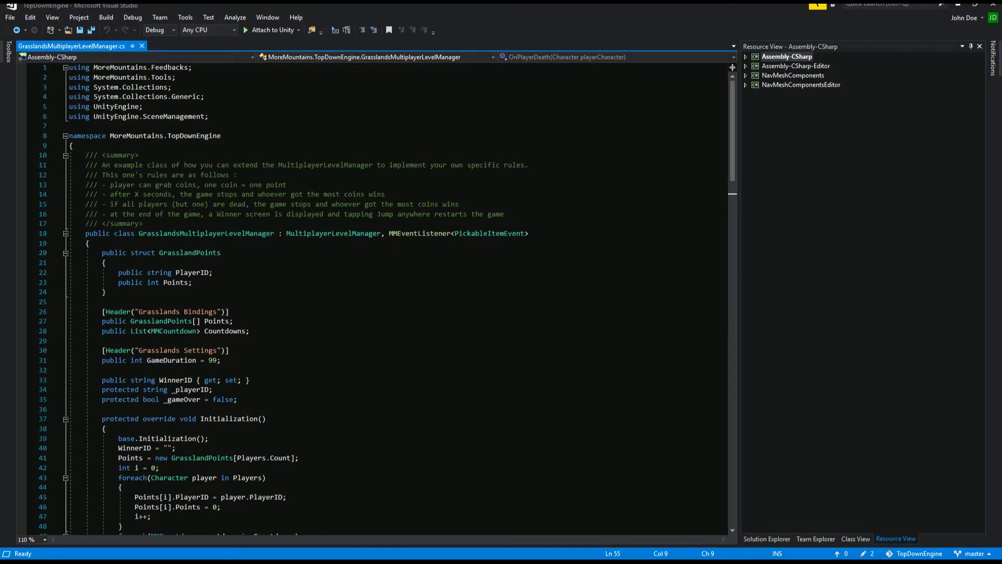
left_click(329, 233)
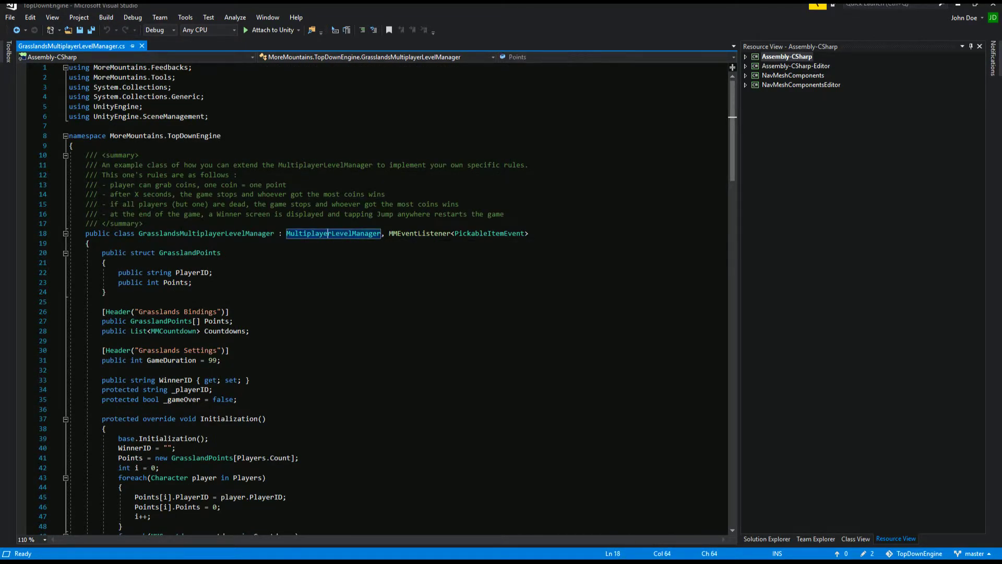
key("F12")
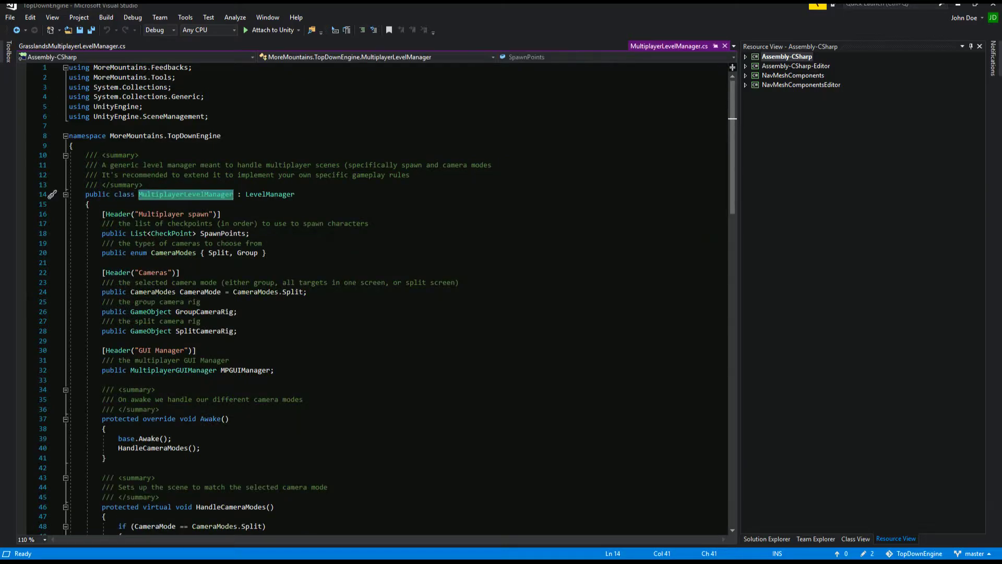
mouse_move(216, 196)
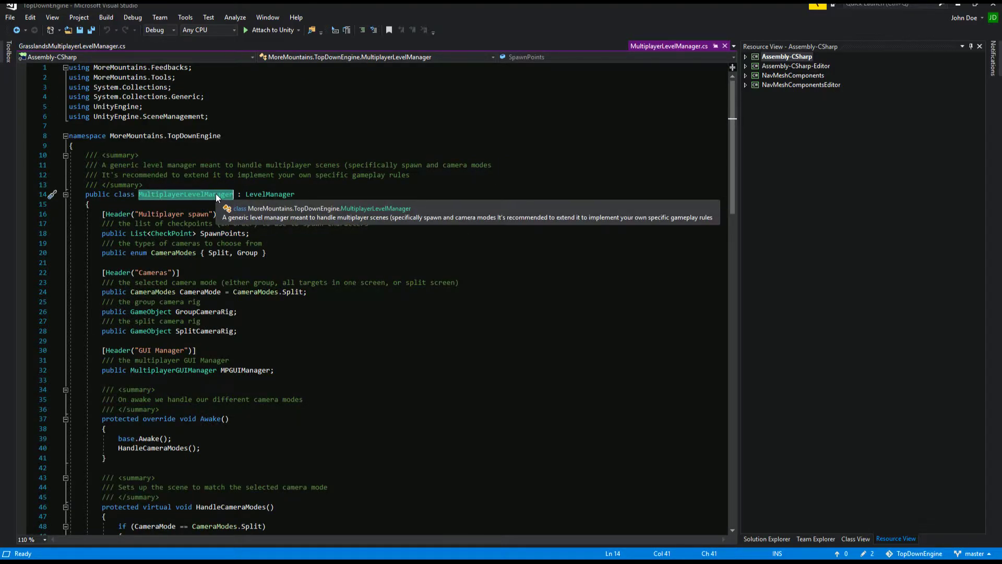
mouse_move(270, 195)
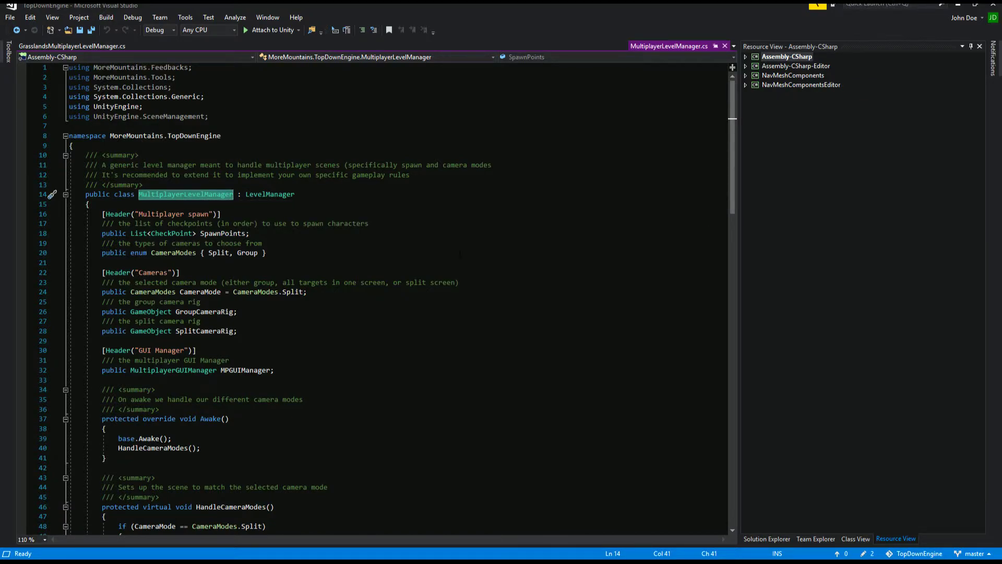
scroll(460, 254, "down", 11)
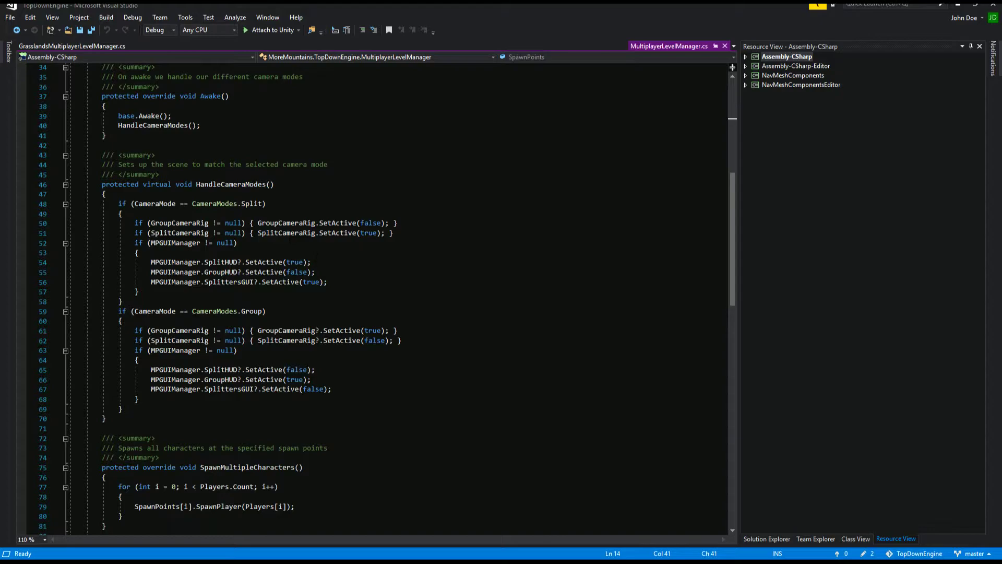
Review the HandleCameraModes, SpawnMultipleCharacters and PlayerDead methods.
left_click_drag(102, 184, 105, 418)
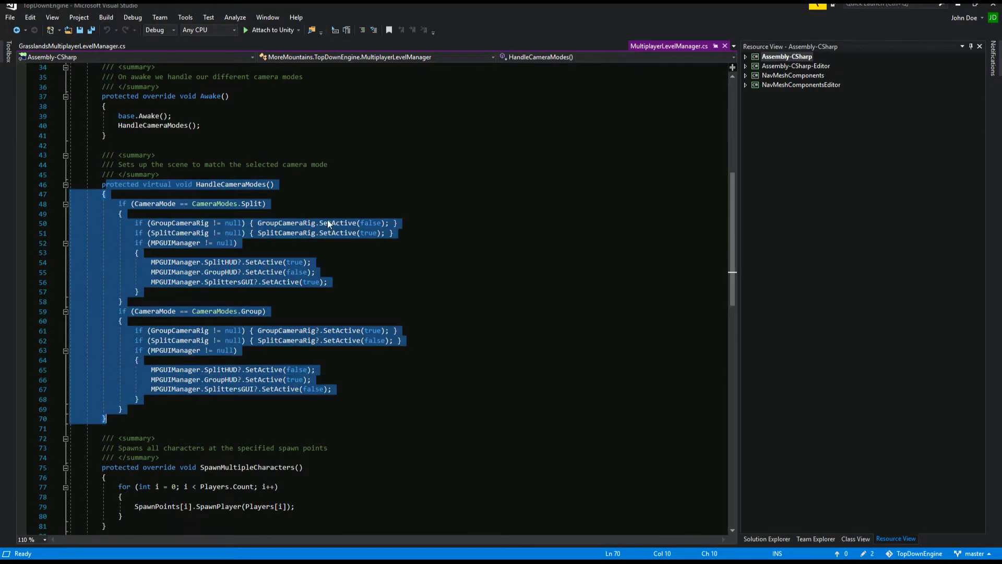
left_click(237, 243)
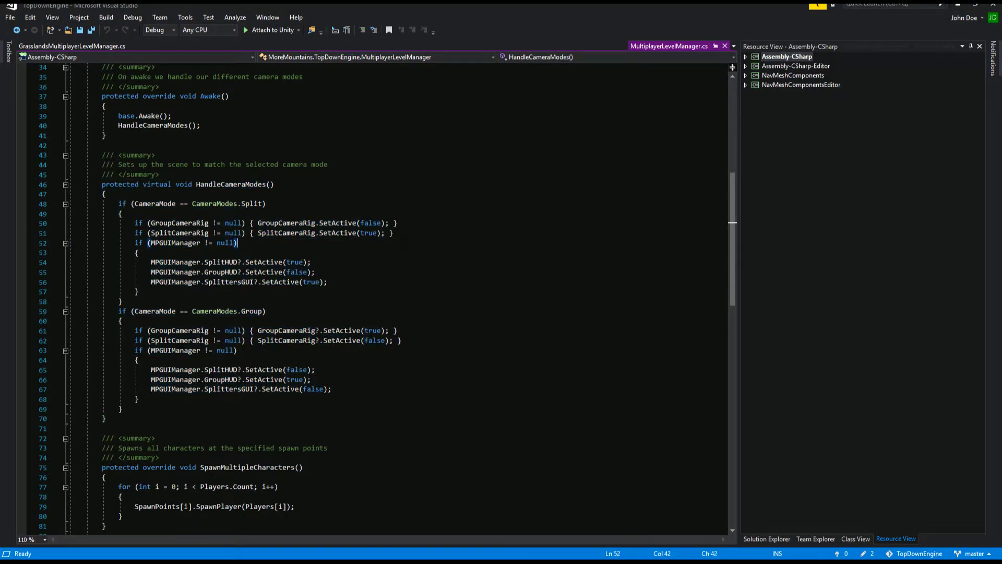
scroll(237, 242, "down", 9)
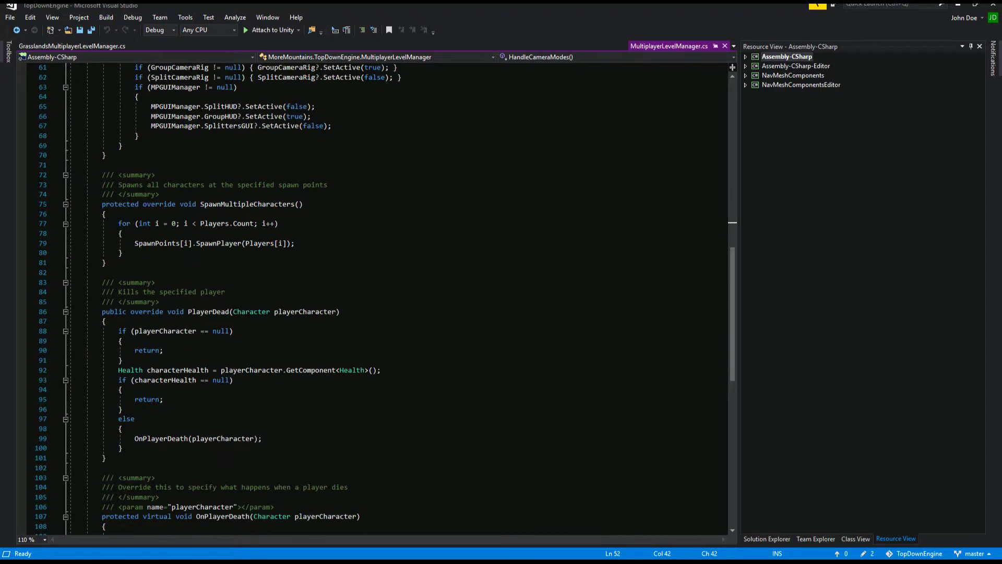
left_click_drag(102, 204, 161, 266)
key("Escape")
scroll(373, 297, "down", 4)
left_click_drag(102, 195, 187, 342)
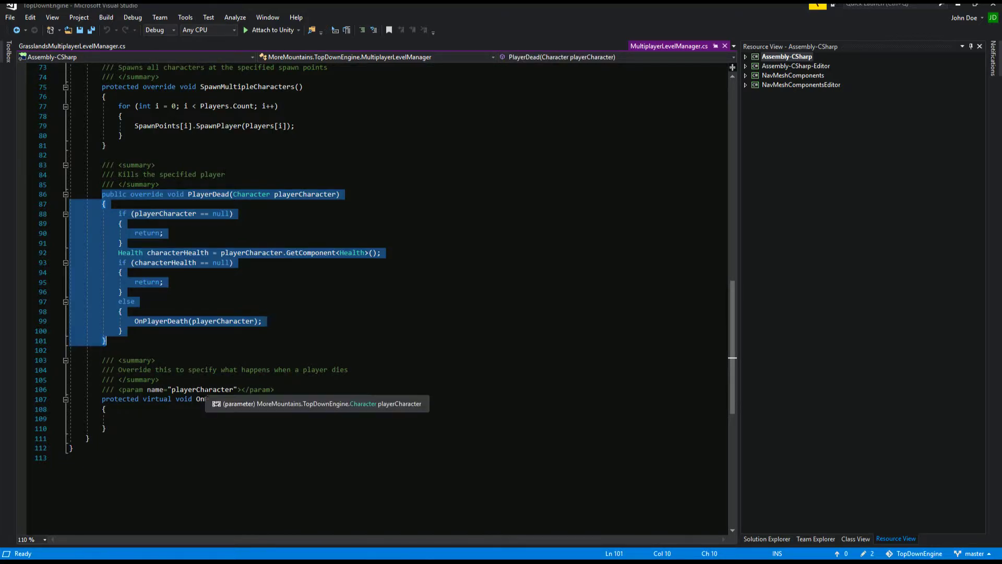
Jump to the OnPlayerDeath definition, then return to GrasslandsMultiplayerLevelManager.cs.
double_click(181, 321)
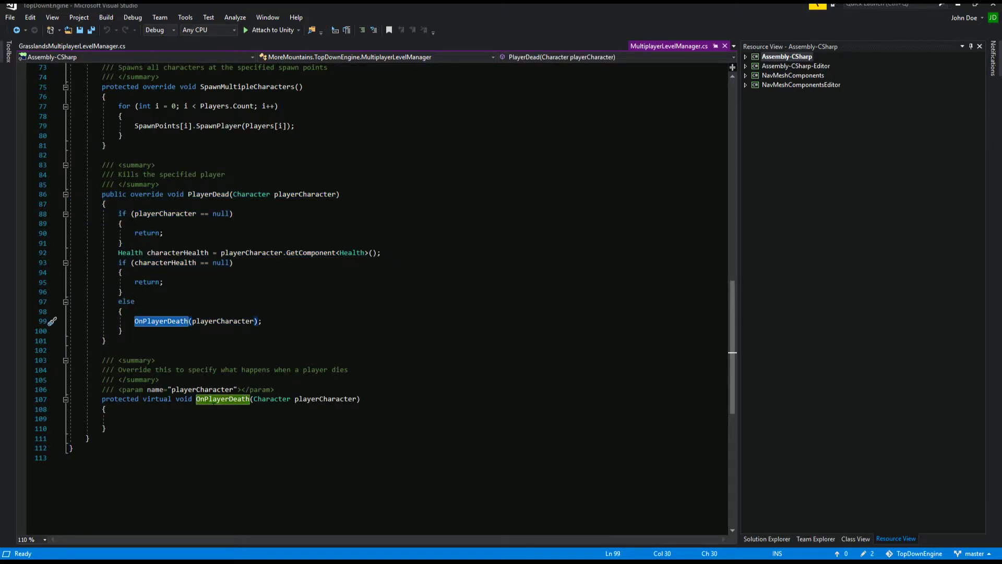
key("F12")
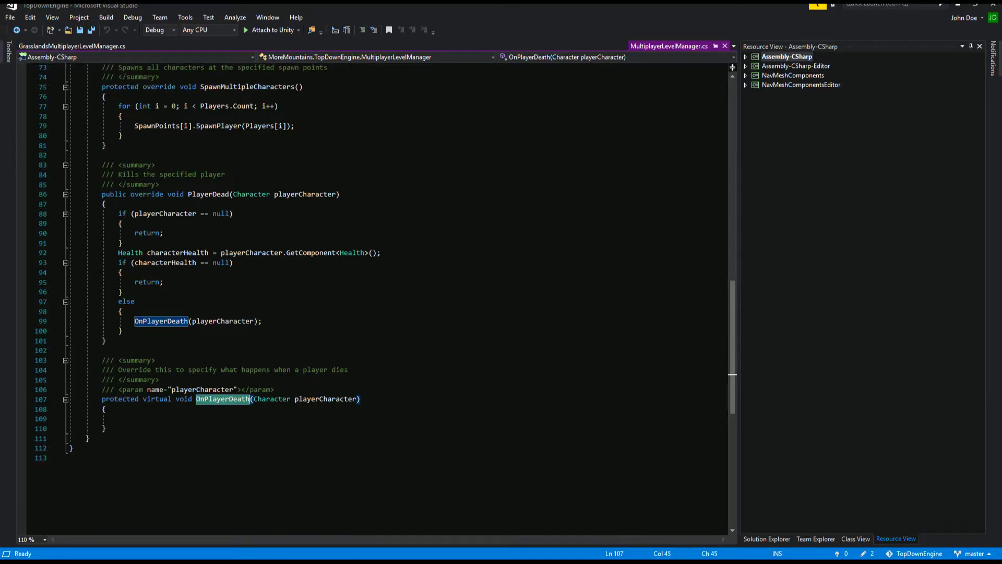
left_click(57, 47)
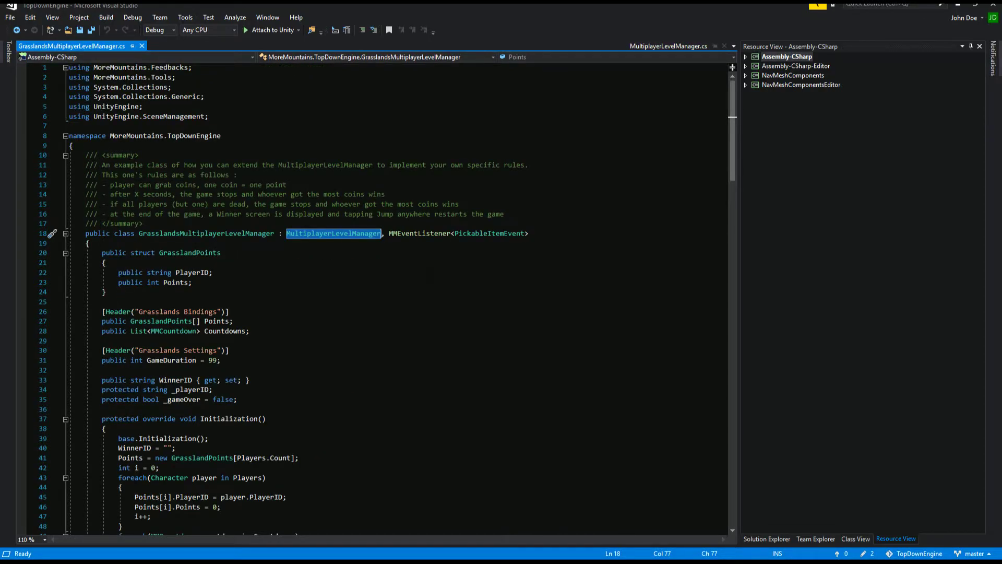
Highlight the summary comment listing the game rules, briefly checking MultiplayerLevelManager.cs.
key("ctrl+shift+e")
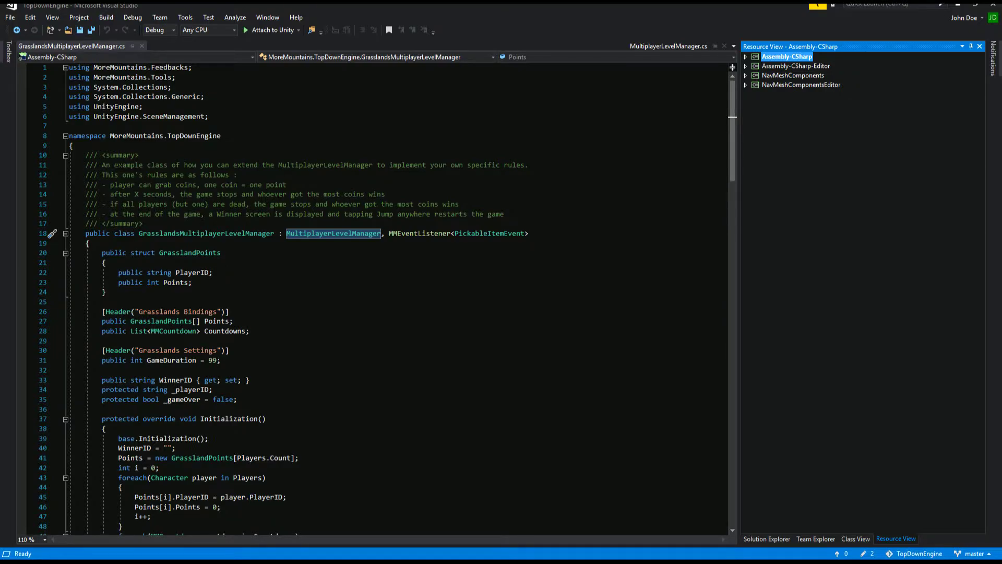
left_click_drag(69, 165, 142, 223)
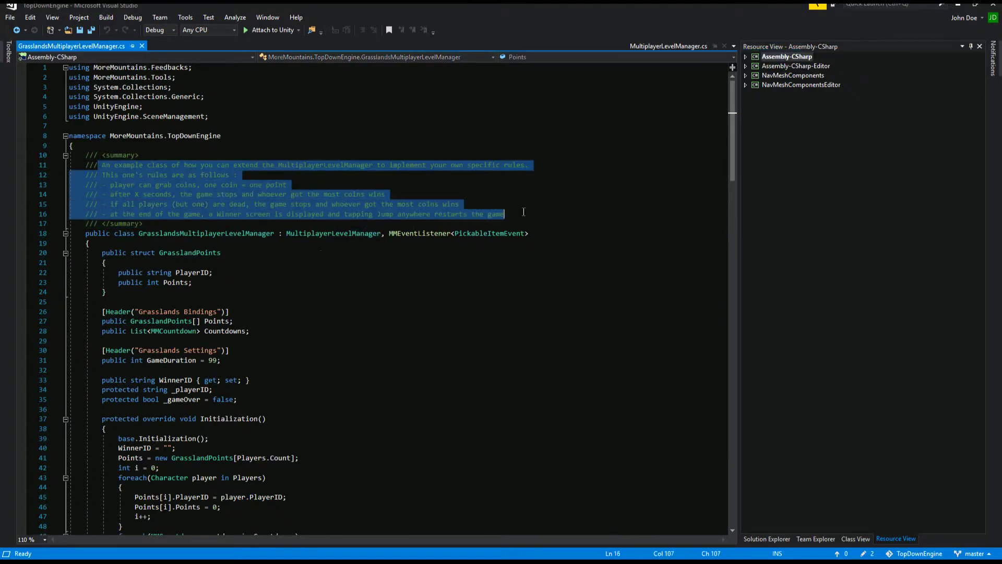
left_click(531, 211)
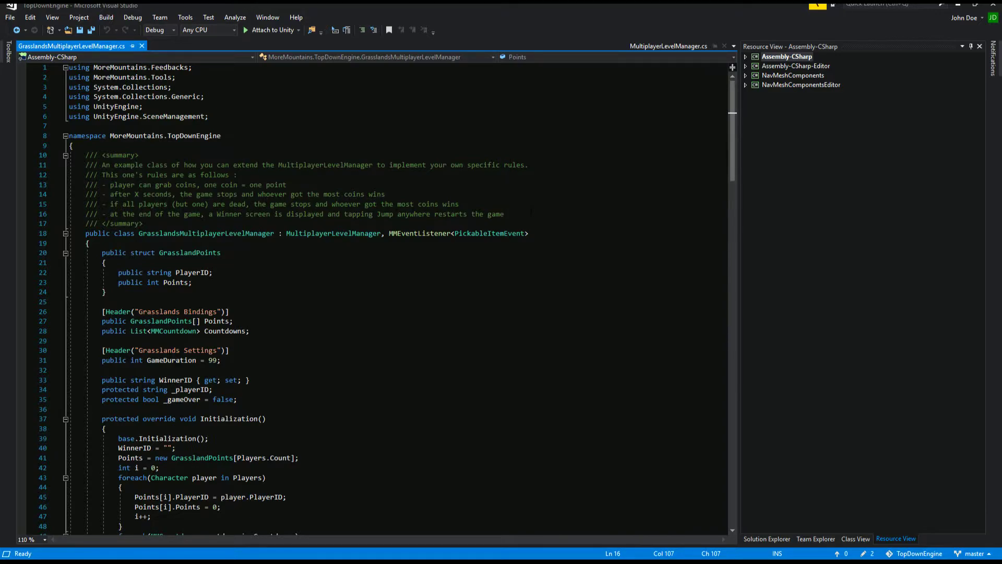
left_click(672, 46)
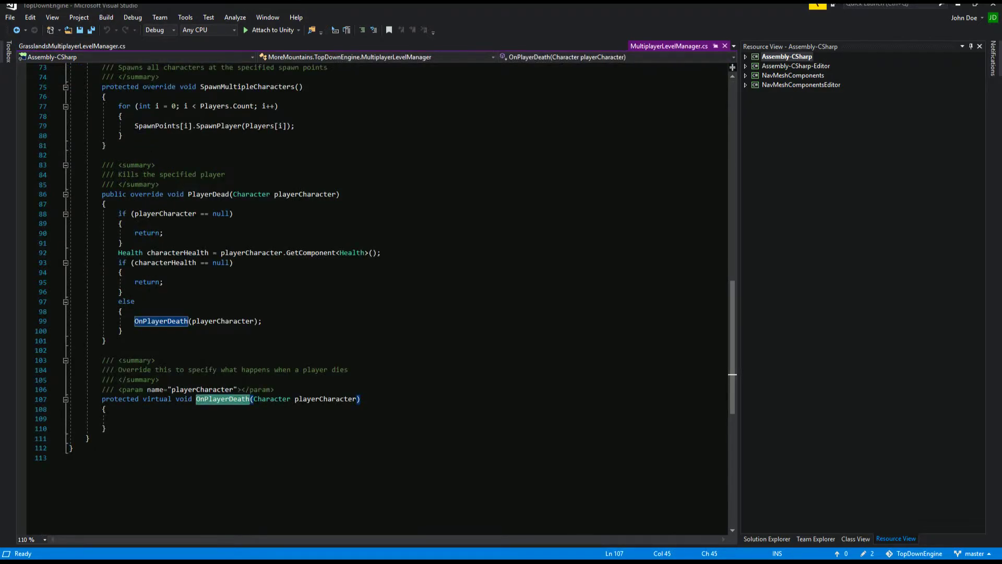
scroll(502, 262, "up", 14)
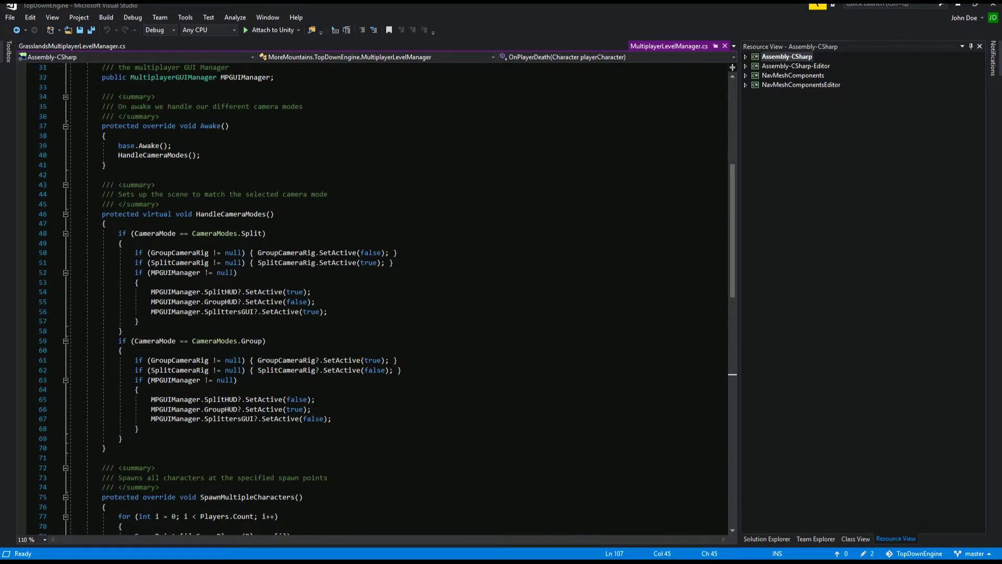
scroll(503, 263, "down", 5)
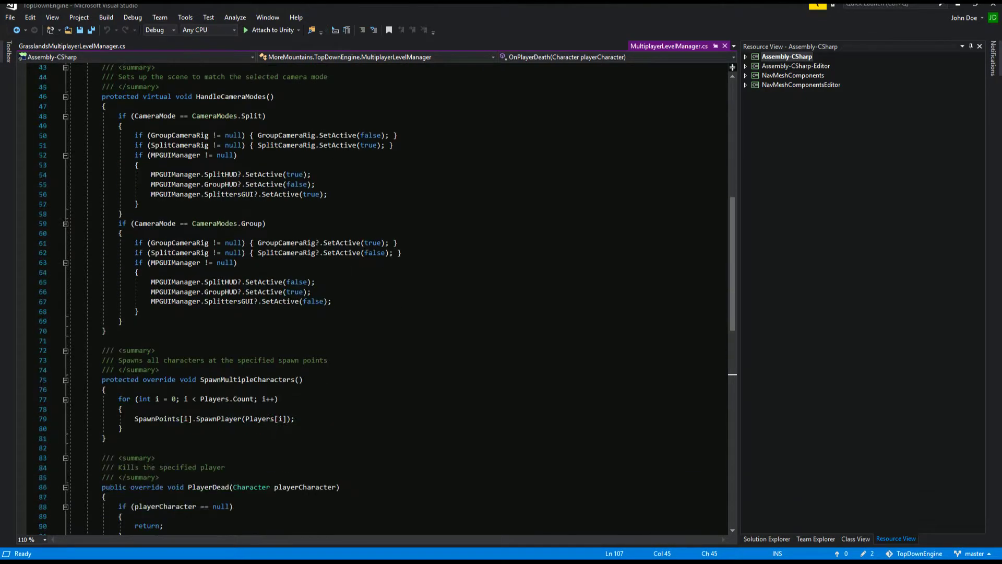
left_click(88, 46)
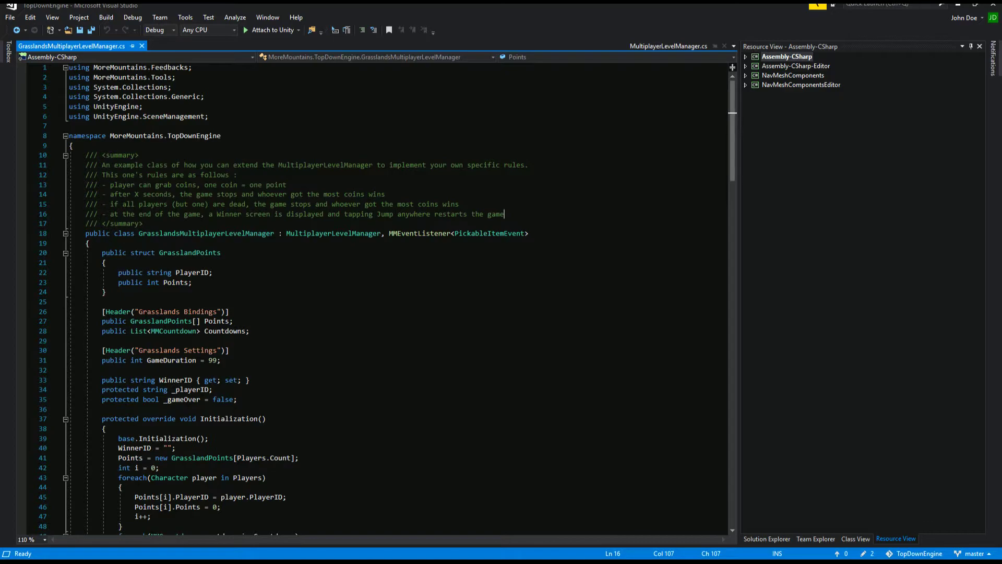
Walk through the rules: one coin one point, timed game end, last player alive.
left_click(106, 185)
left_click(106, 194)
key("Down")
left_click_drag(733, 130, 759, 146)
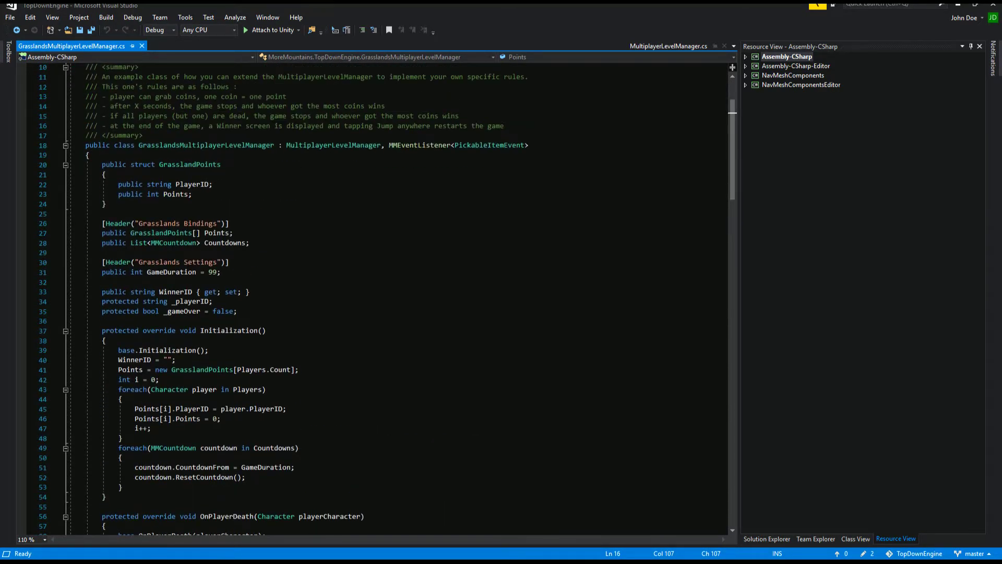
scroll(419, 208, "down", 2)
left_click(229, 145)
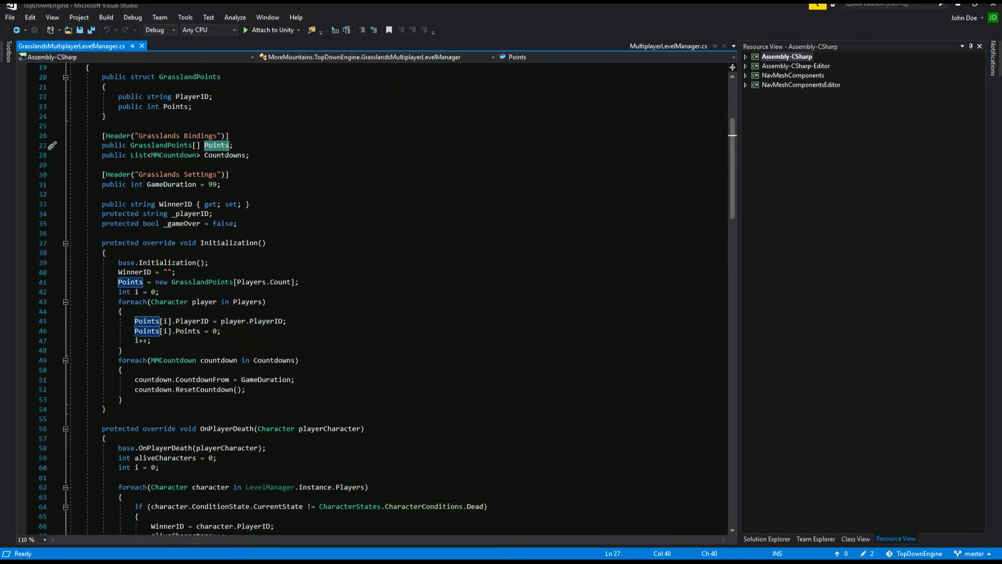
left_click(245, 156)
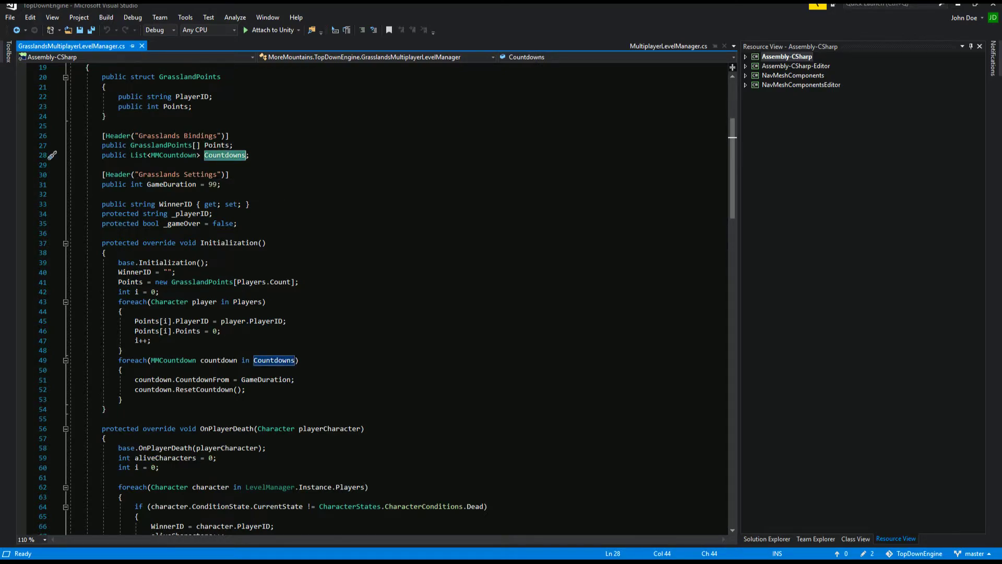
left_click(196, 185)
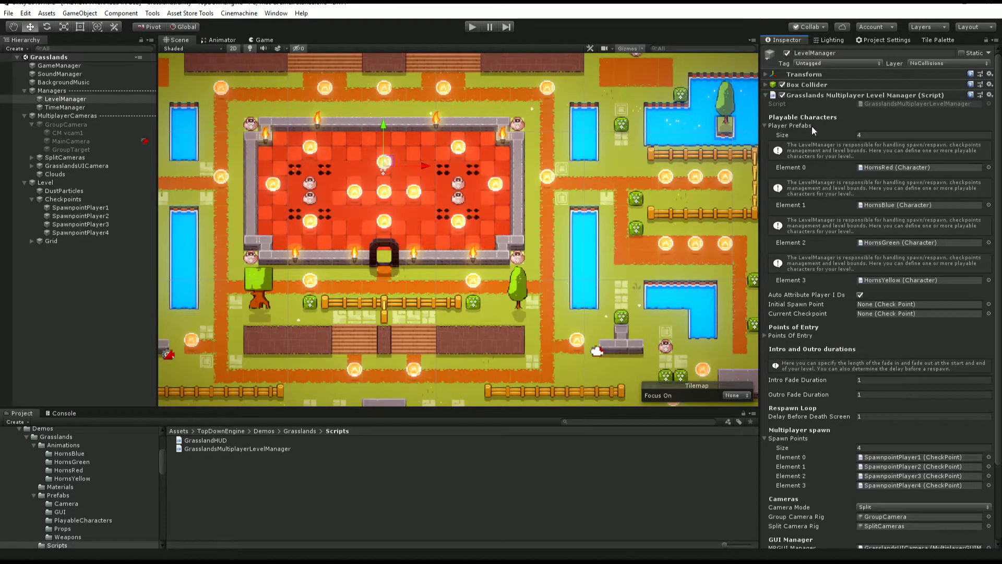
Collapse Player Prefabs and inspect the Game Duration value of 60.
left_click(809, 126)
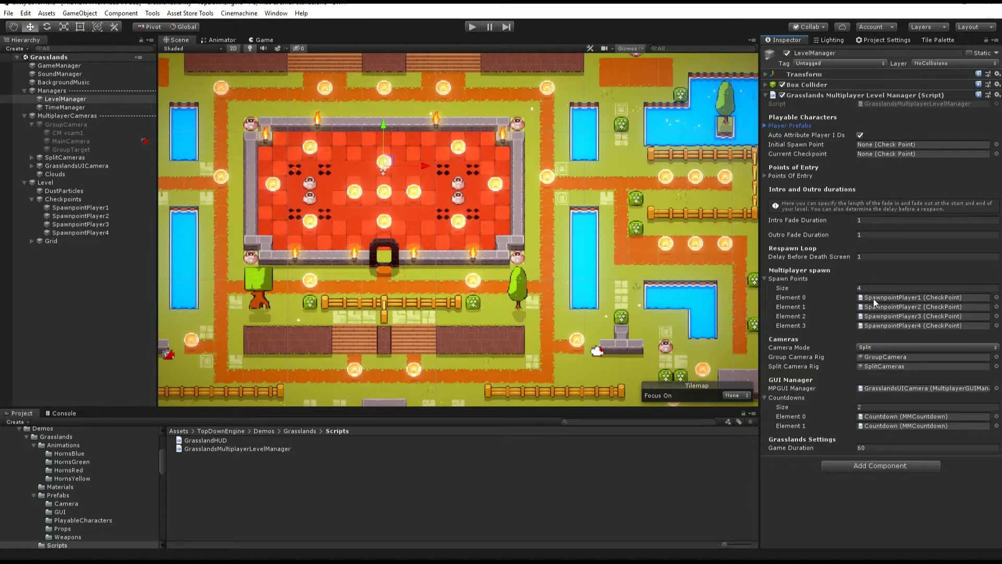
left_click(867, 448)
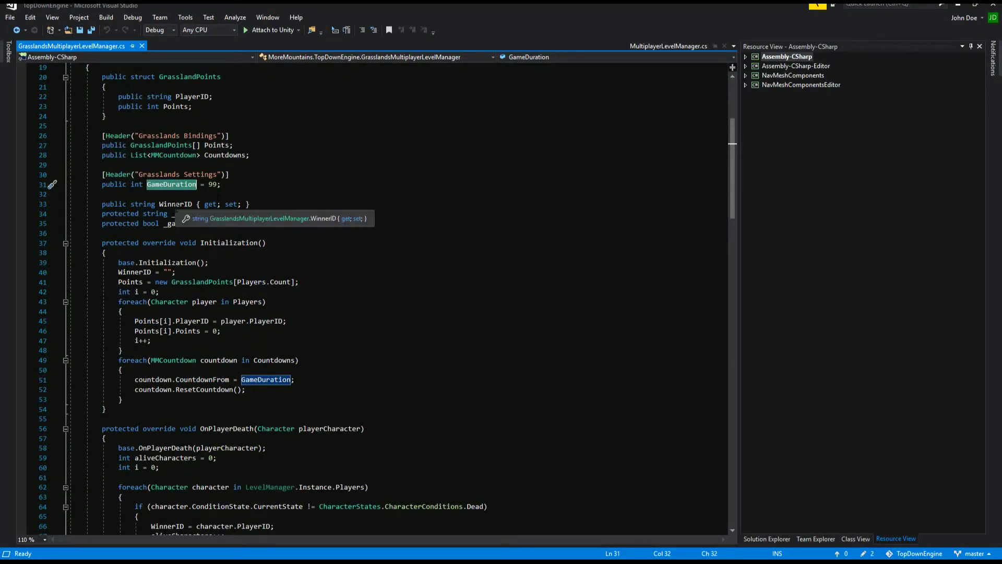
left_click(183, 205)
scroll(342, 230, "down", 3)
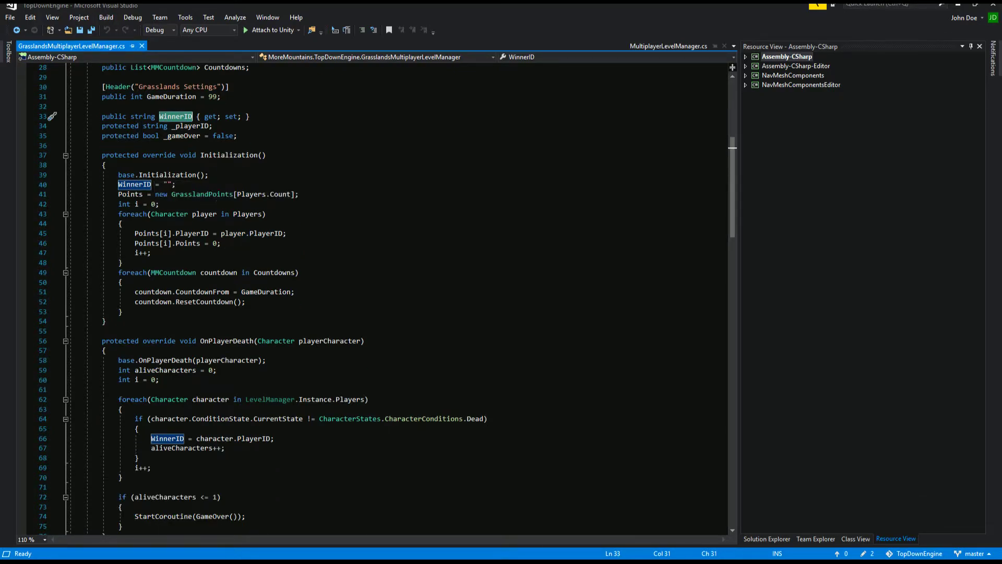
scroll(203, 180, "down", 2)
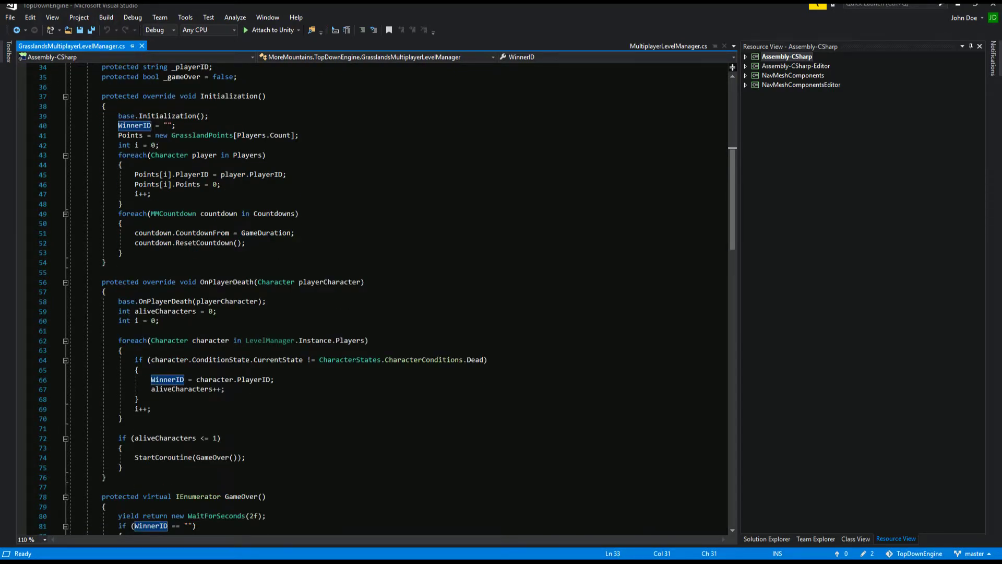
scroll(373, 297, "down", 5)
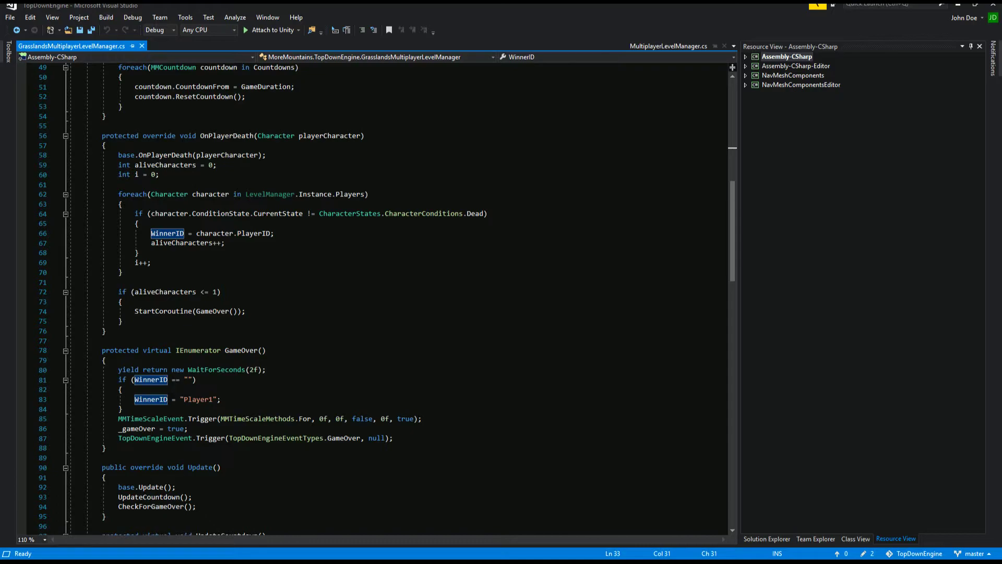
scroll(373, 297, "down", 2)
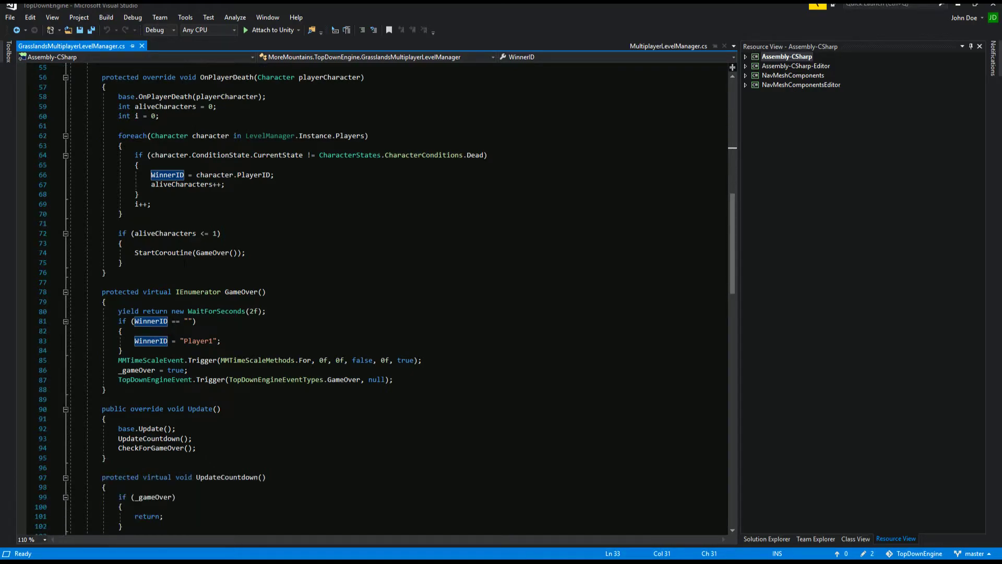
left_click(171, 233)
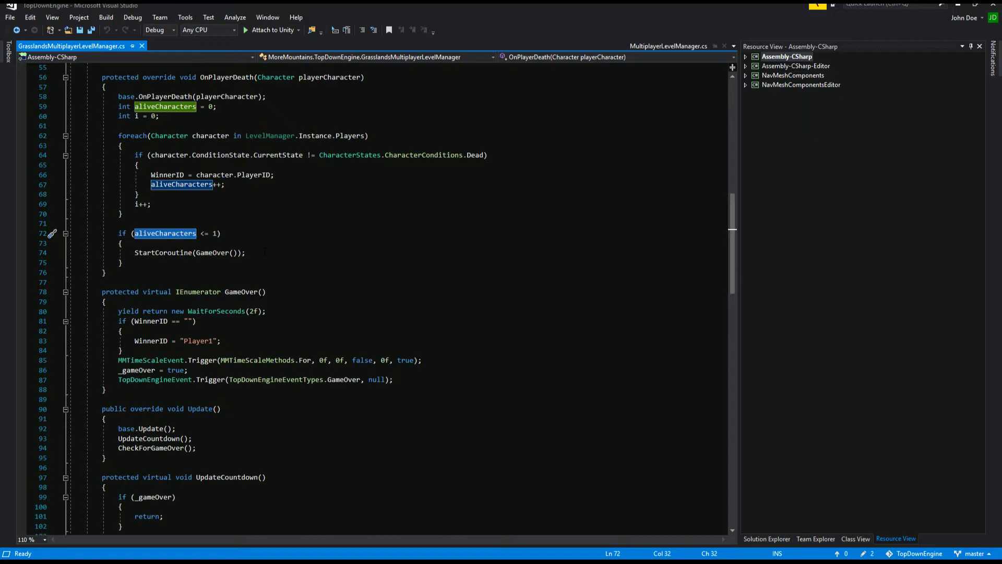
scroll(265, 252, "down", 3)
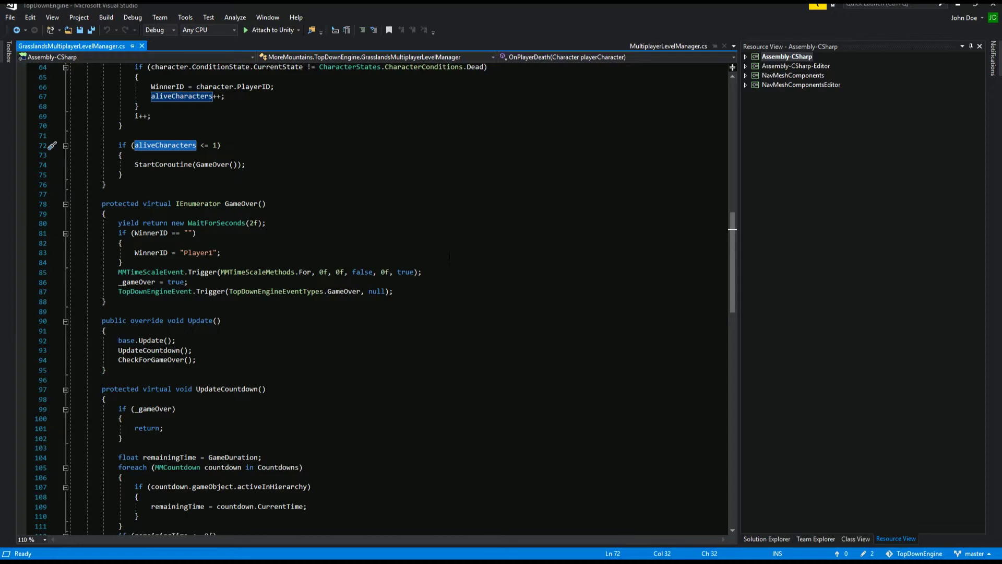
scroll(385, 296, "down", 4)
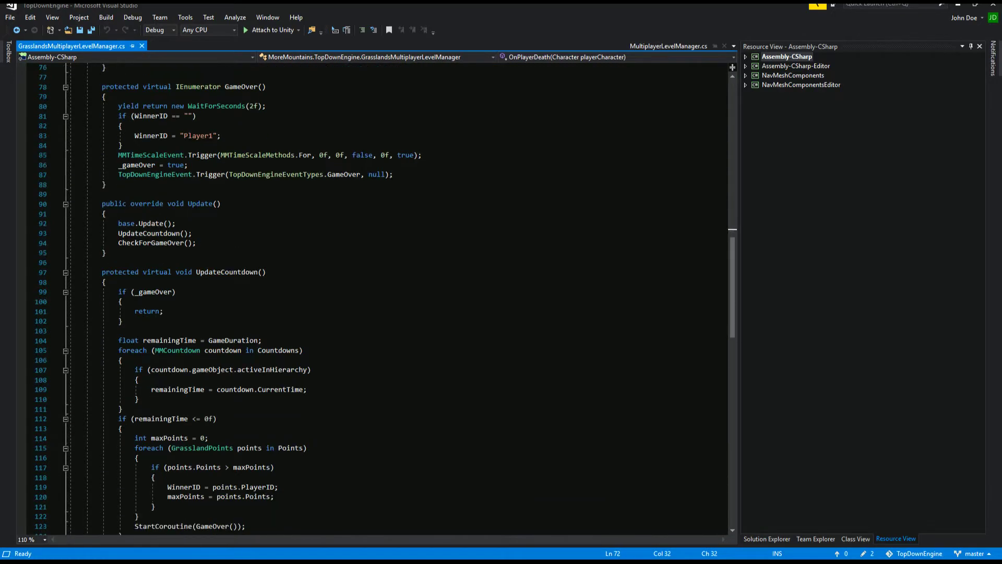
double_click(176, 233)
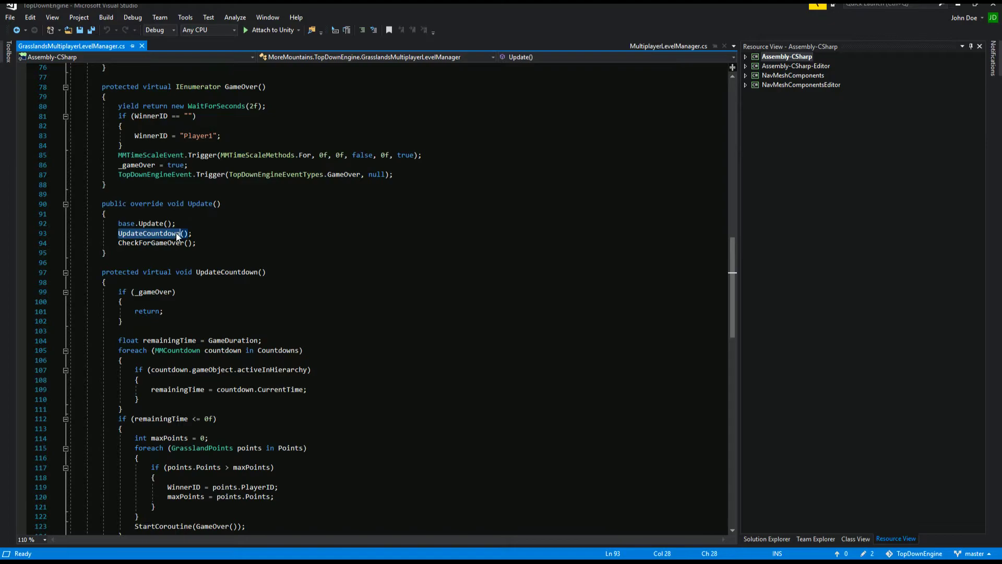
scroll(366, 298, "down", 3)
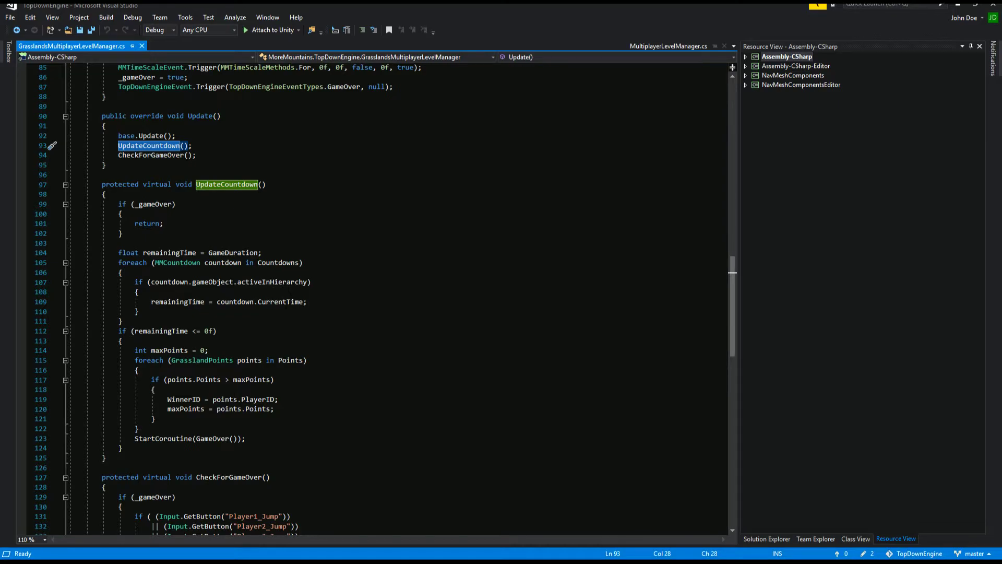
scroll(365, 297, "down", 9)
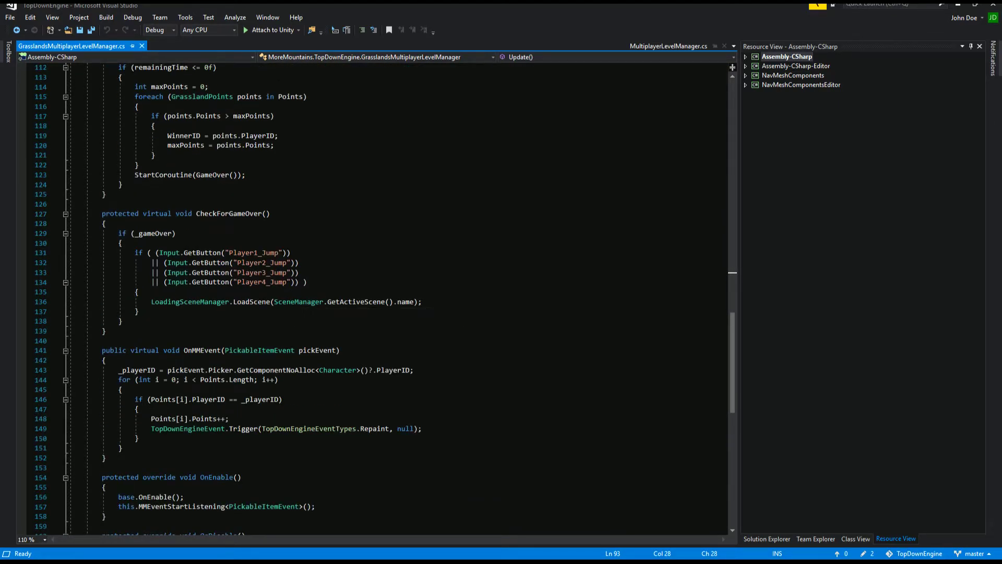
double_click(158, 232)
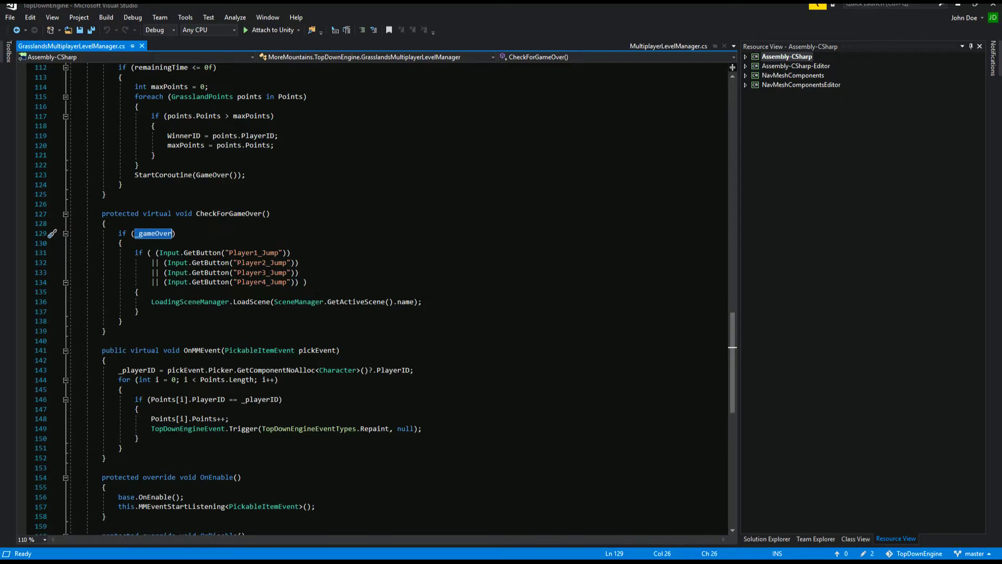
double_click(251, 301)
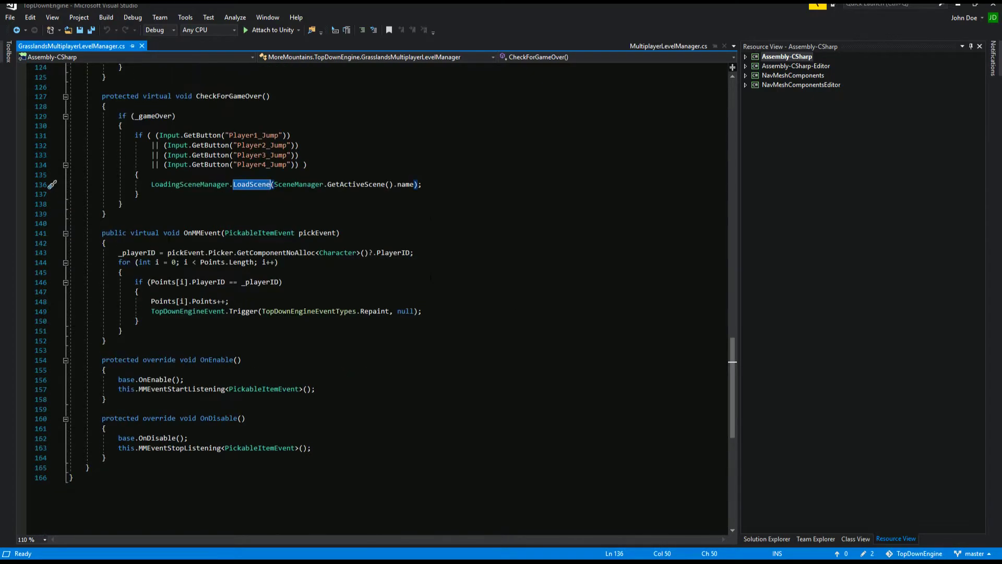
mouse_move(319, 233)
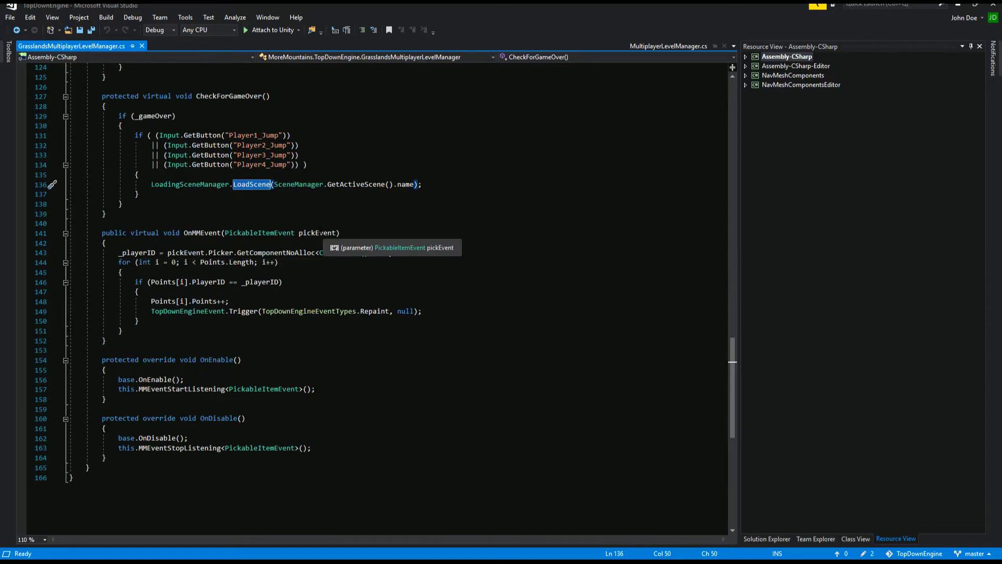
Trace PickableItemEvent and how the pickup handler finds the picker's Character PlayerID.
left_click(295, 234)
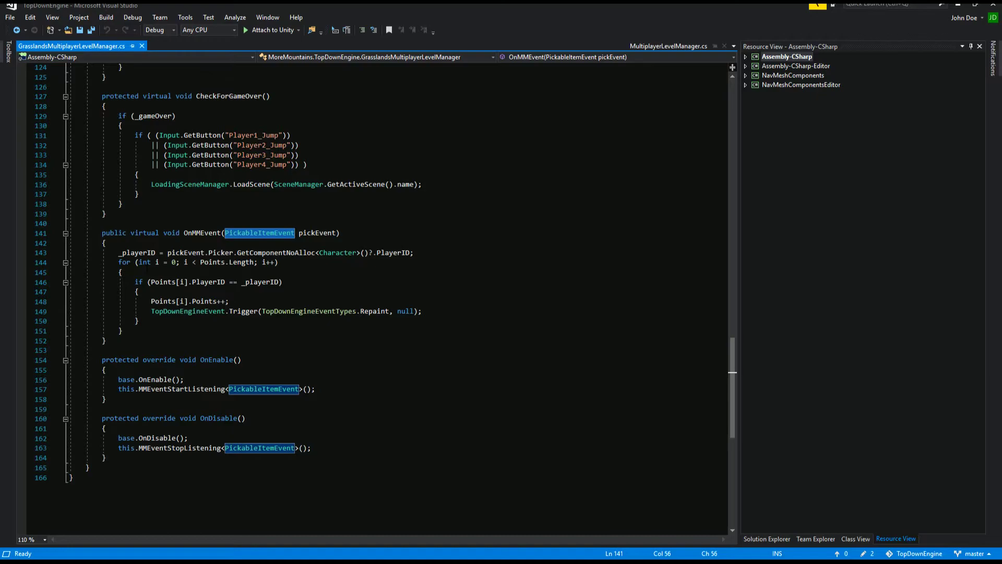
double_click(393, 253)
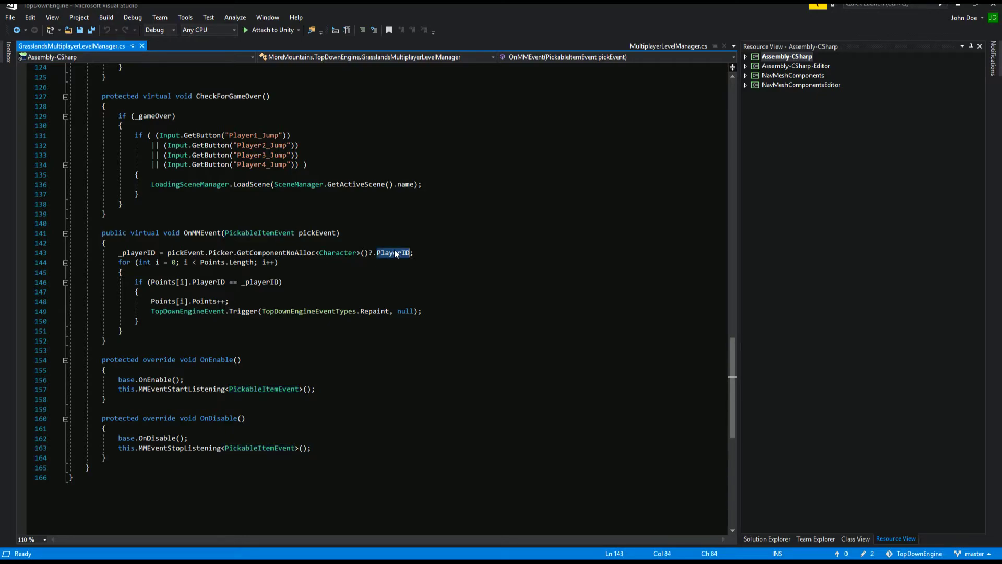
double_click(186, 252)
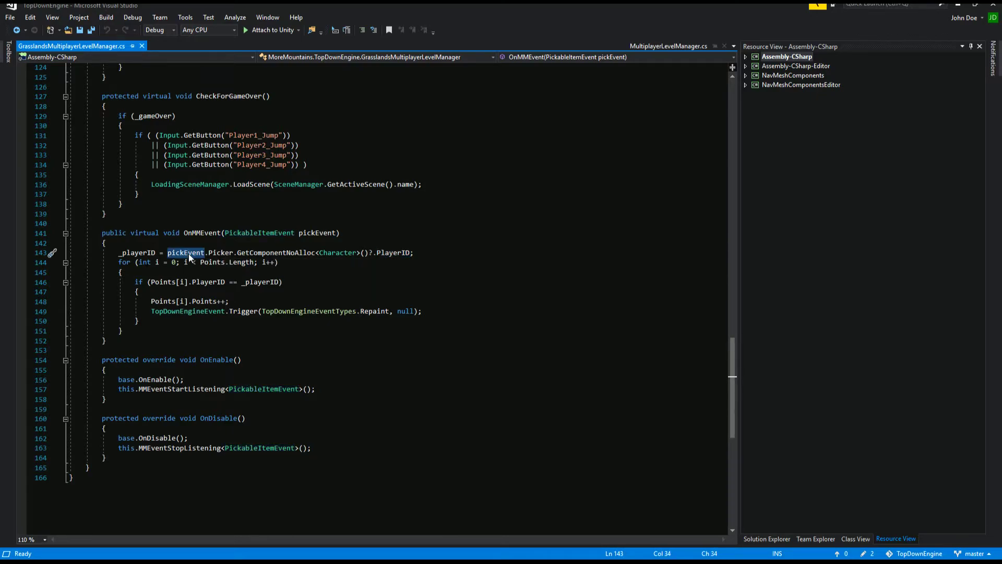
double_click(220, 252)
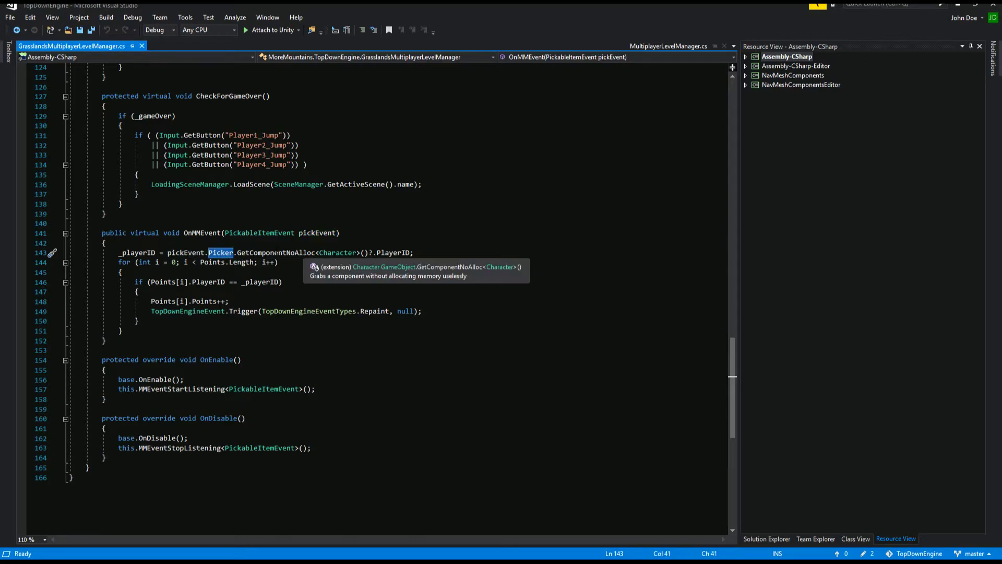
double_click(338, 252)
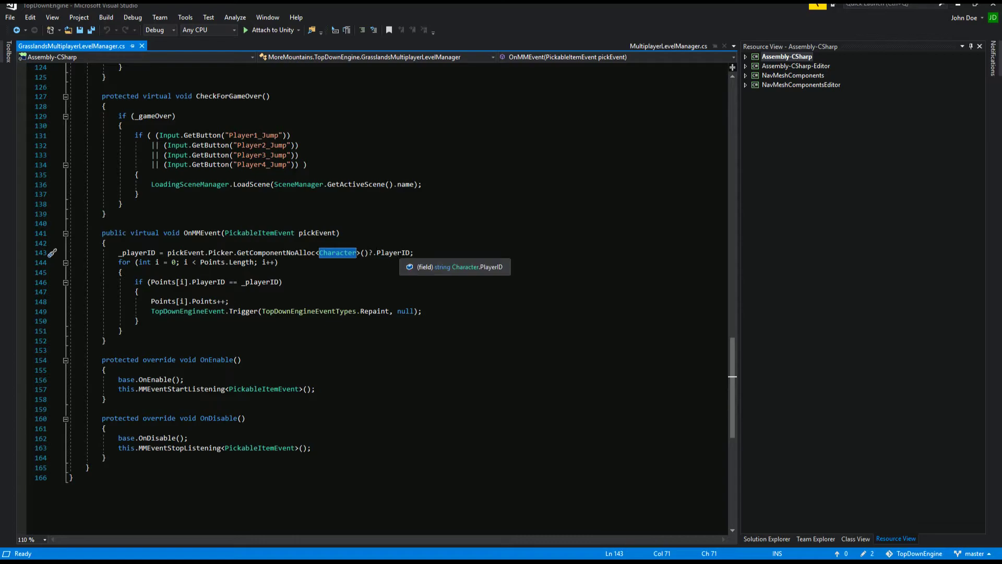
double_click(389, 253)
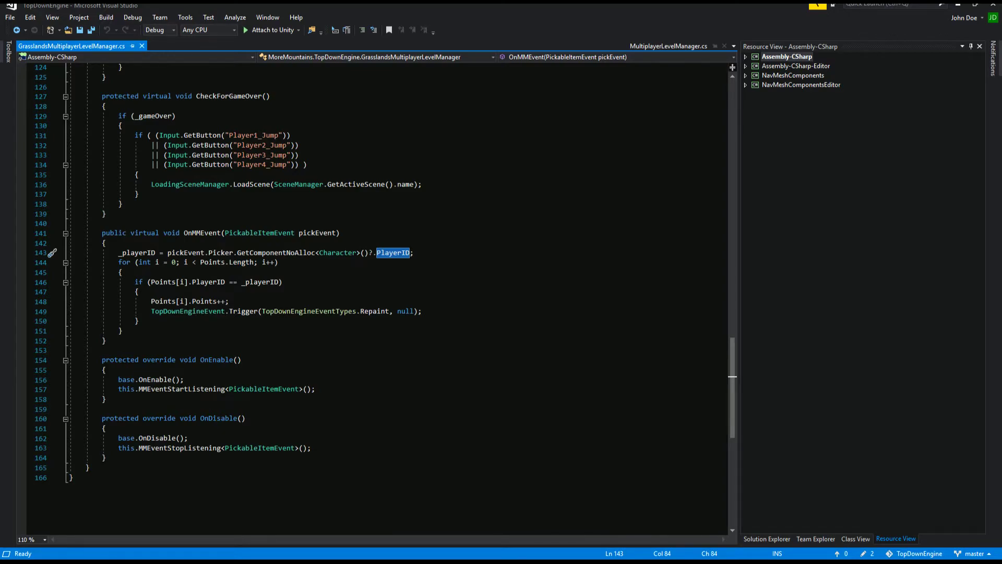
Highlight the add-point and event-firing lines and the OnEnable/OnDisable methods.
left_click_drag(455, 312, 457, 303)
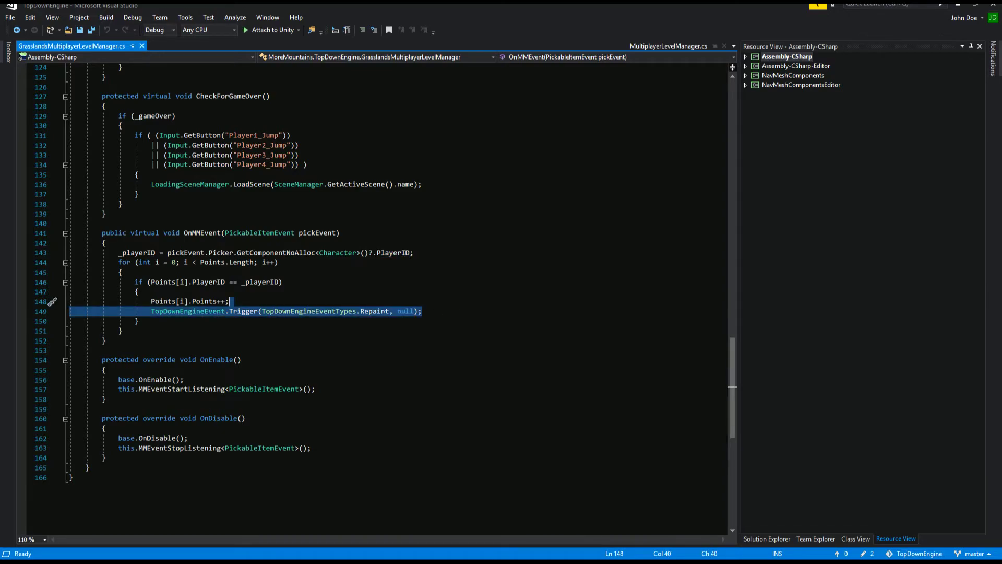
left_click(139, 320)
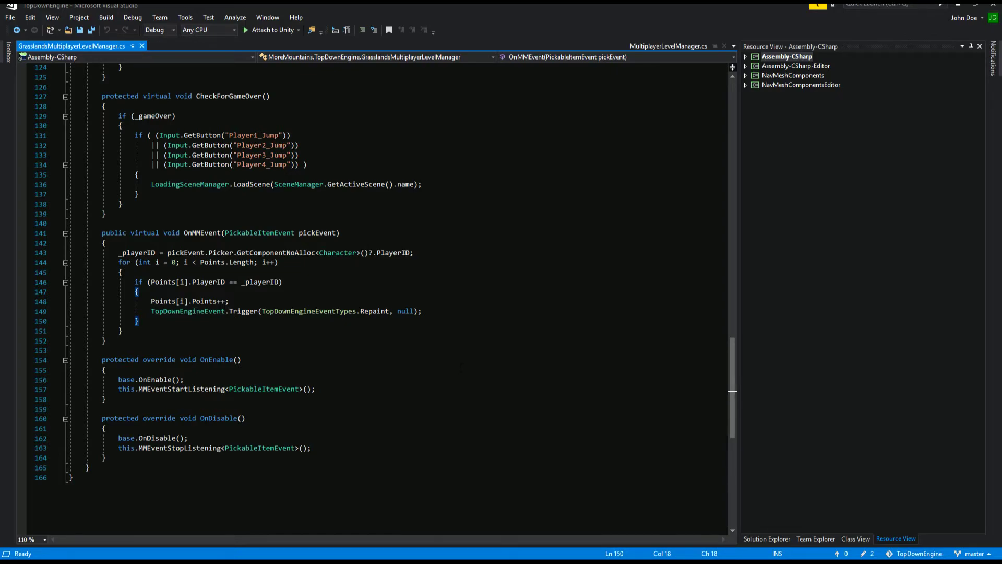
left_click_drag(102, 360, 406, 450)
left_click(407, 450)
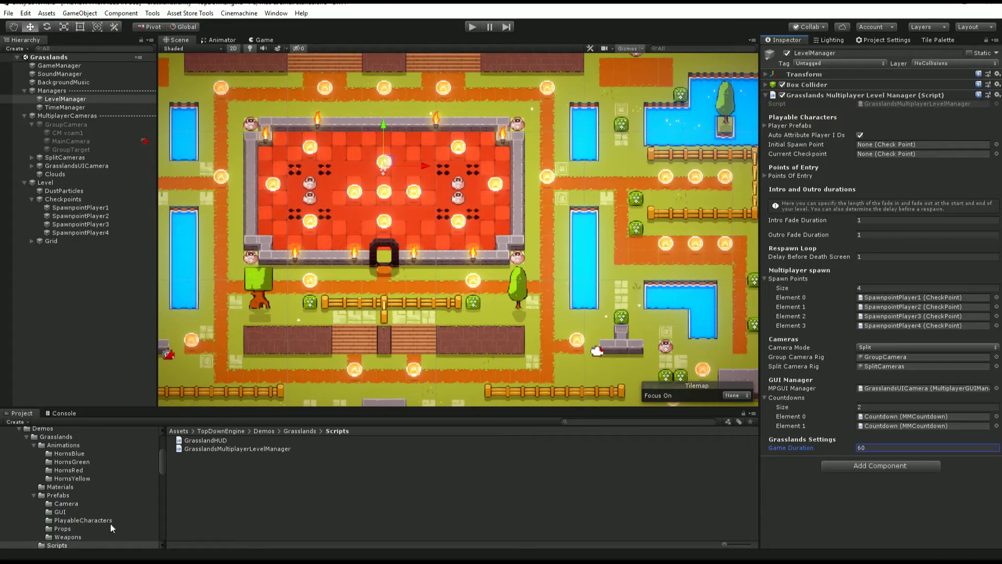
Preview the HornsBlue prefab in PlayableCharacters and drag an instance into the Hierarchy.
left_click(92, 520)
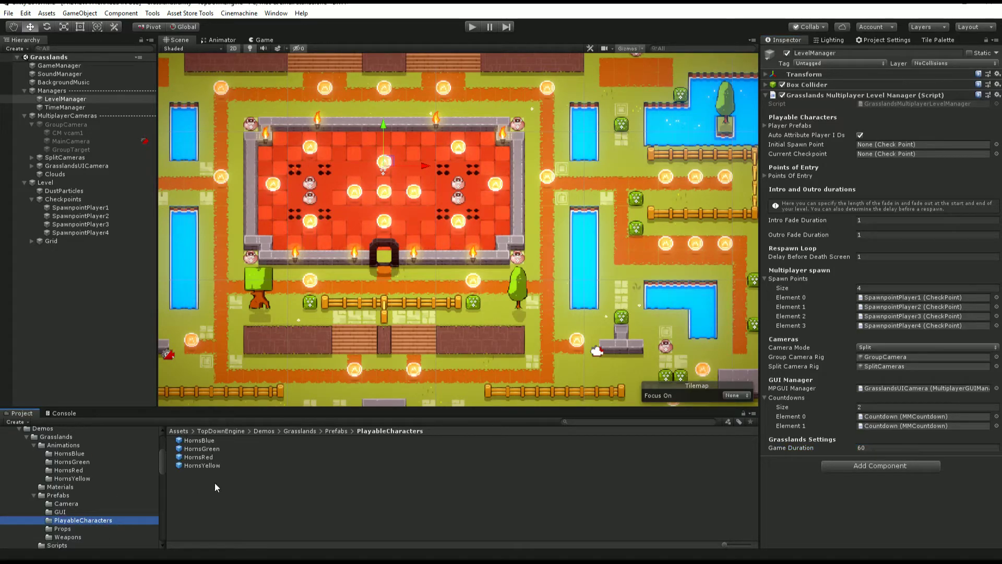
left_click(215, 440)
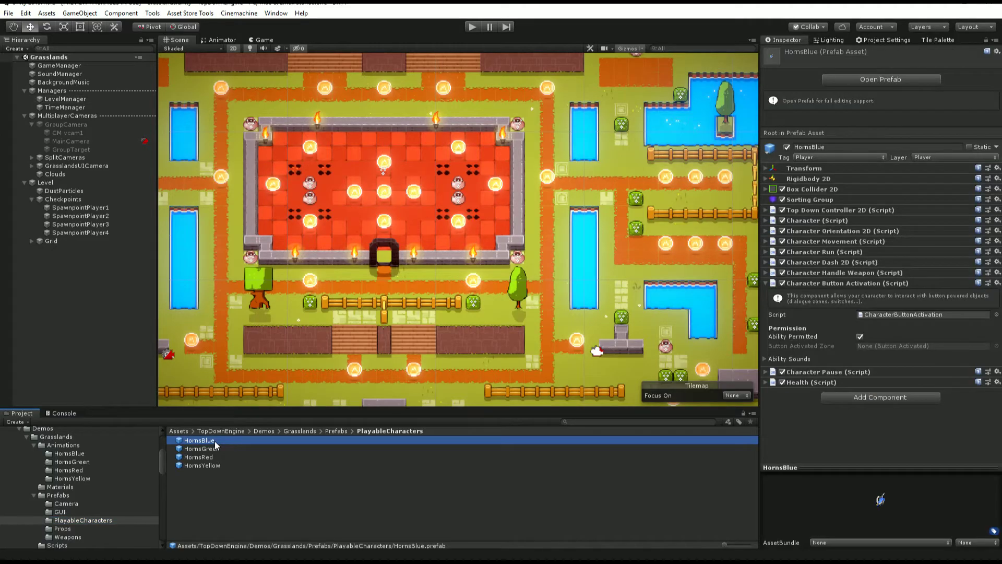
mouse_move(882, 498)
left_mouse_down()
mouse_move(883, 477)
mouse_move(871, 478)
mouse_move(874, 499)
left_mouse_up()
left_click(208, 442)
left_click_drag(218, 440, 63, 256)
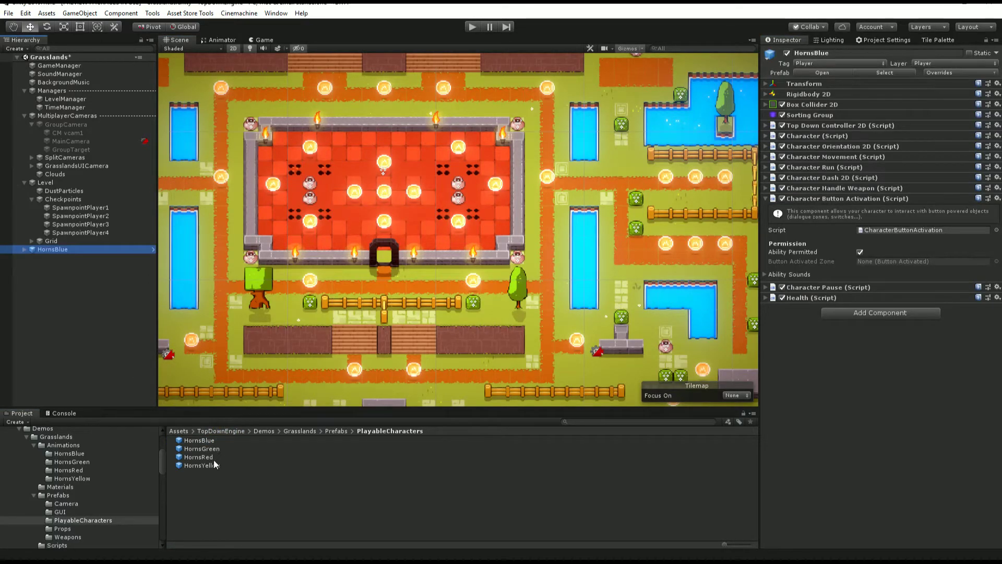
Add a HornsGreen instance to the scene and frame HornsBlue in the Scene view.
left_click_drag(205, 451, 50, 258)
double_click(48, 249)
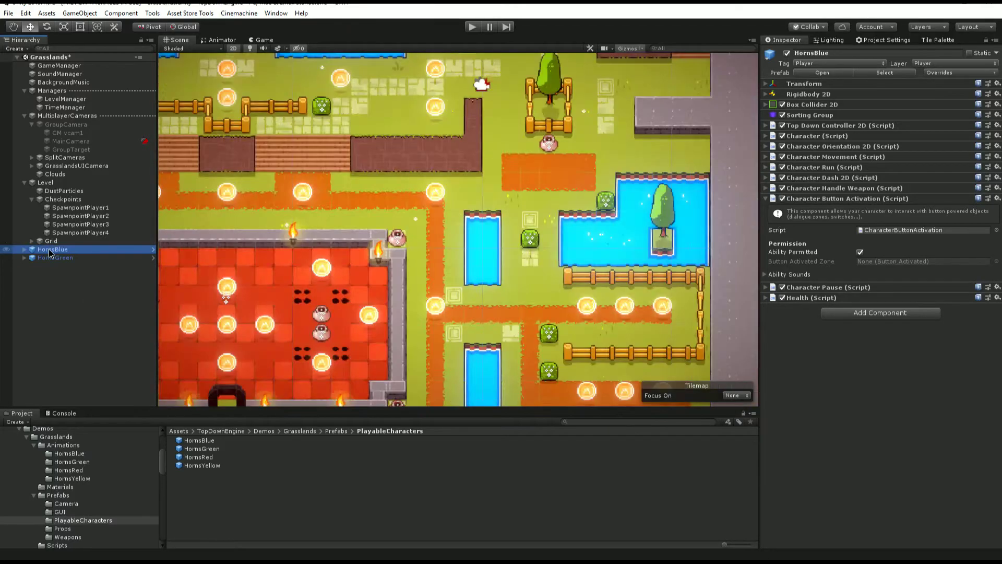
scroll(461, 272, "up", 10)
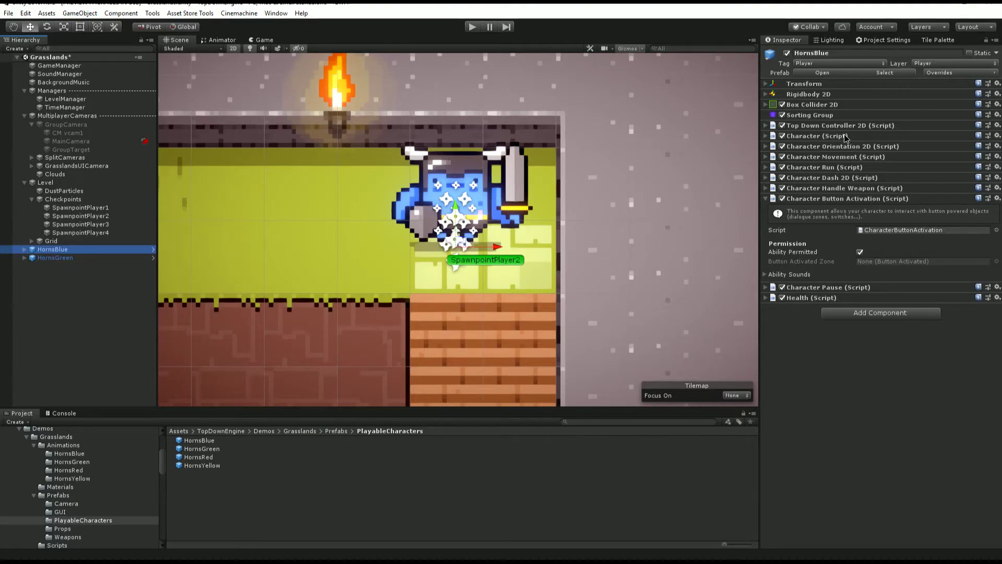
Confirm HornsBlue's Player ID is Player2 and HornsGreen's is Player3, then select both instances.
left_click(845, 137)
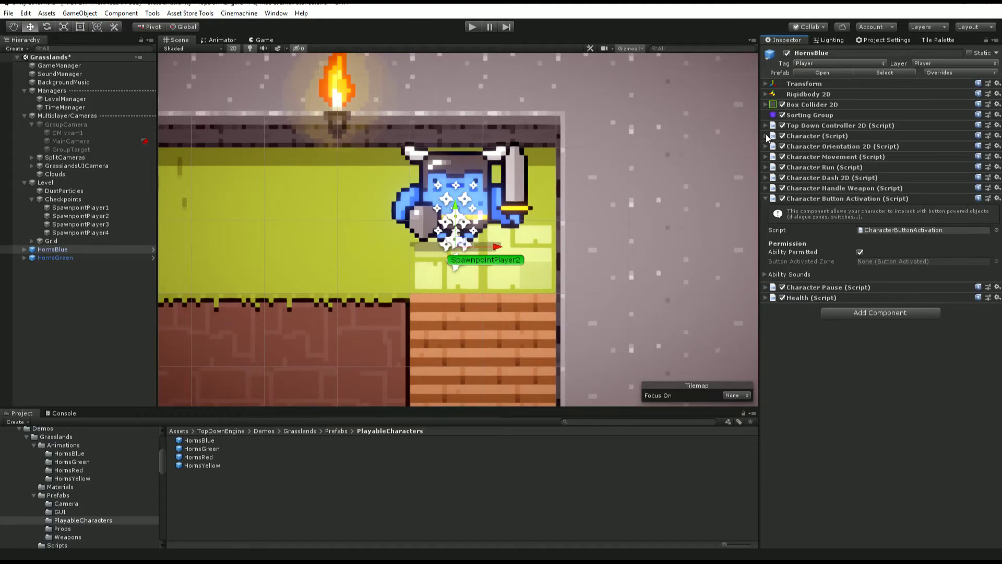
left_click(765, 135)
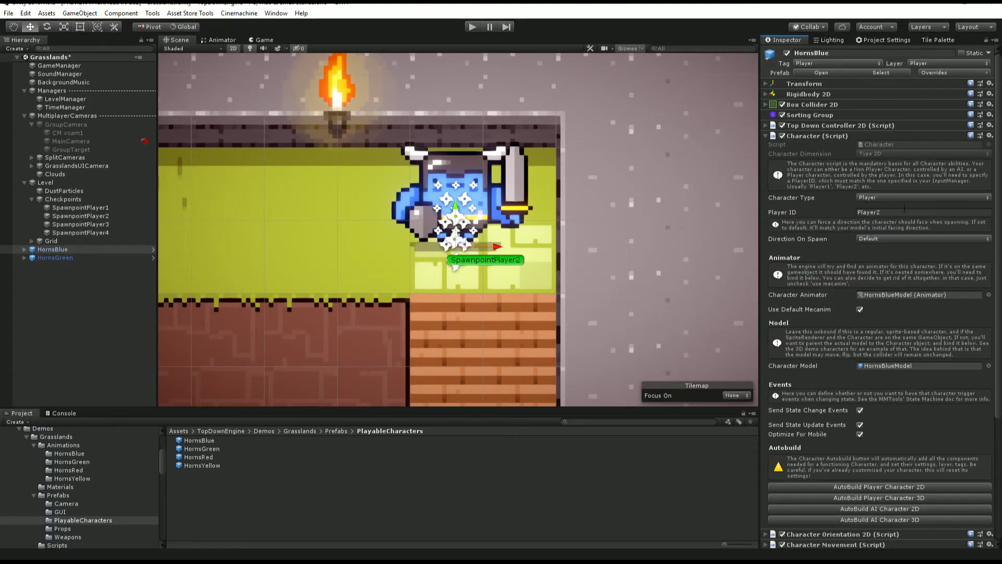
left_click(890, 211)
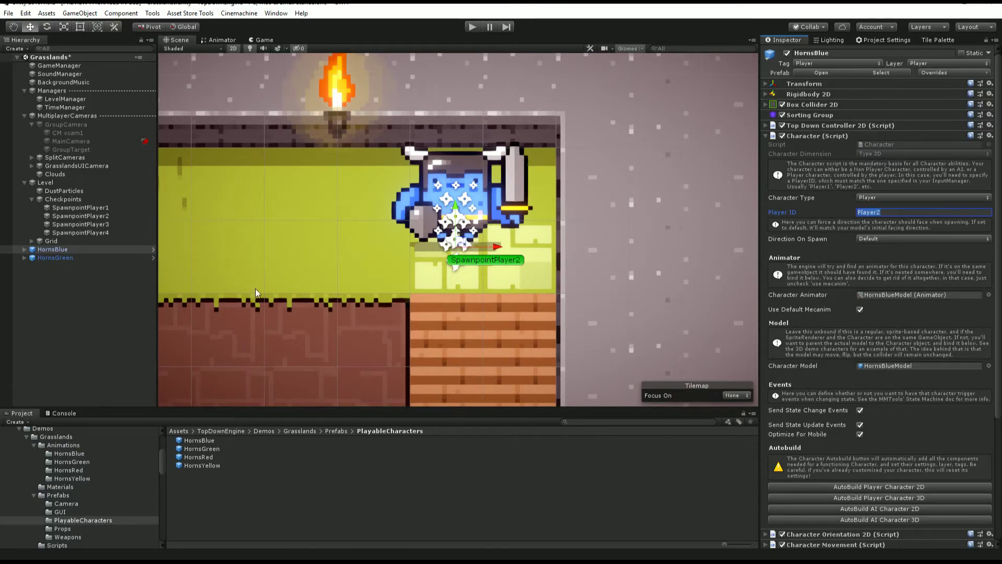
left_click(67, 258)
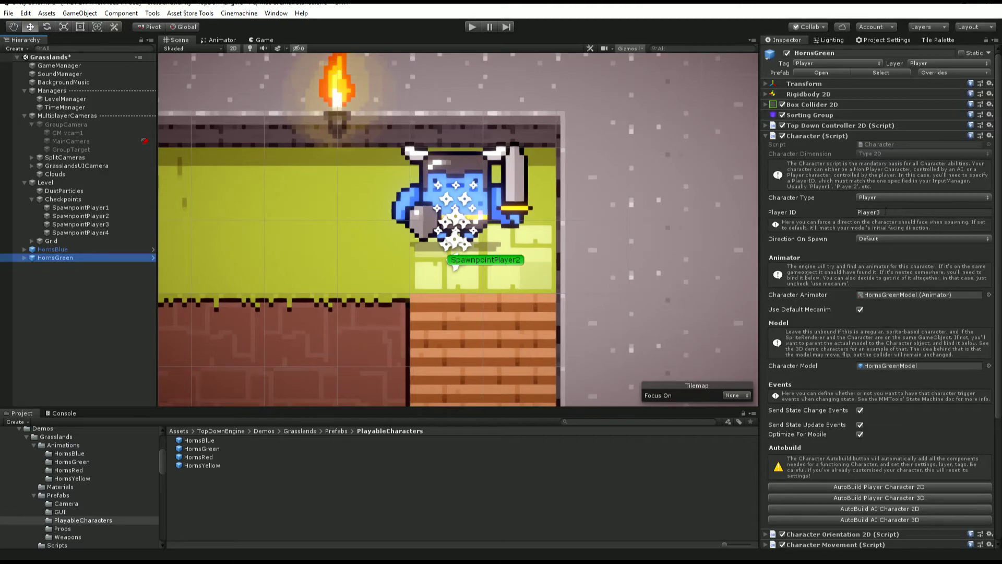
left_click(88, 248, "ctrl")
Delete both test instances, review LevelManager's four Player Prefabs, and fold the GroupCamera children.
key("Delete")
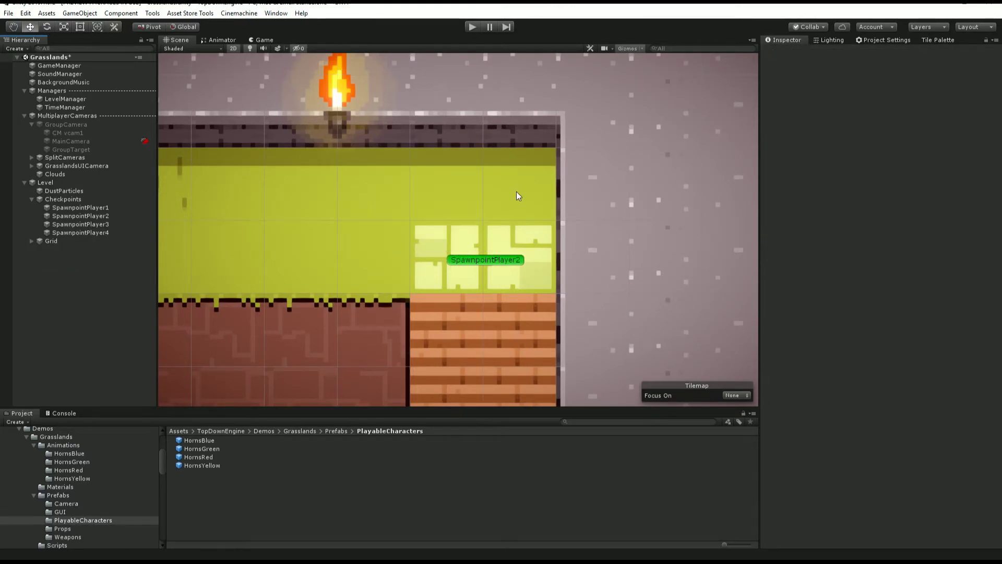
left_click(120, 100)
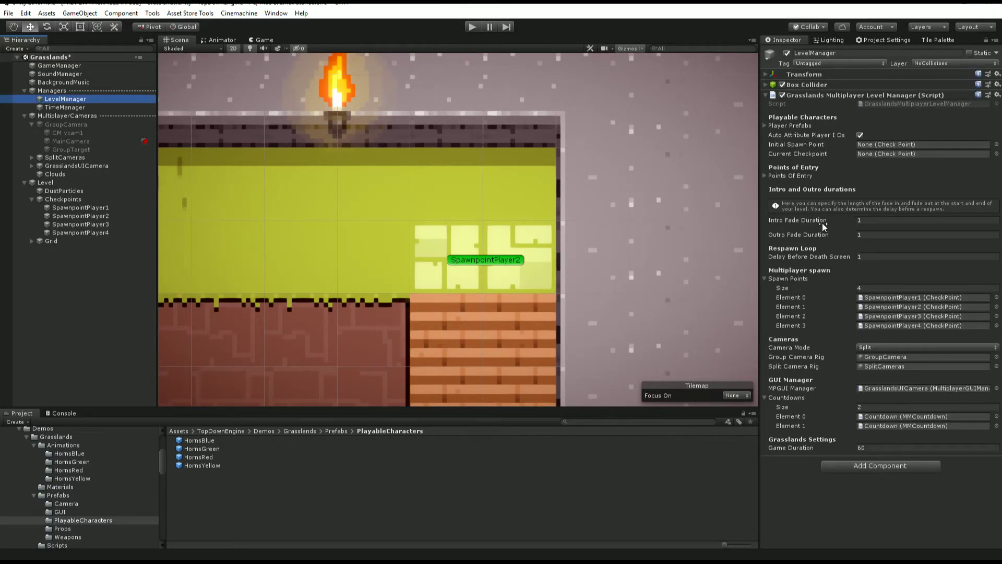
left_click(789, 125)
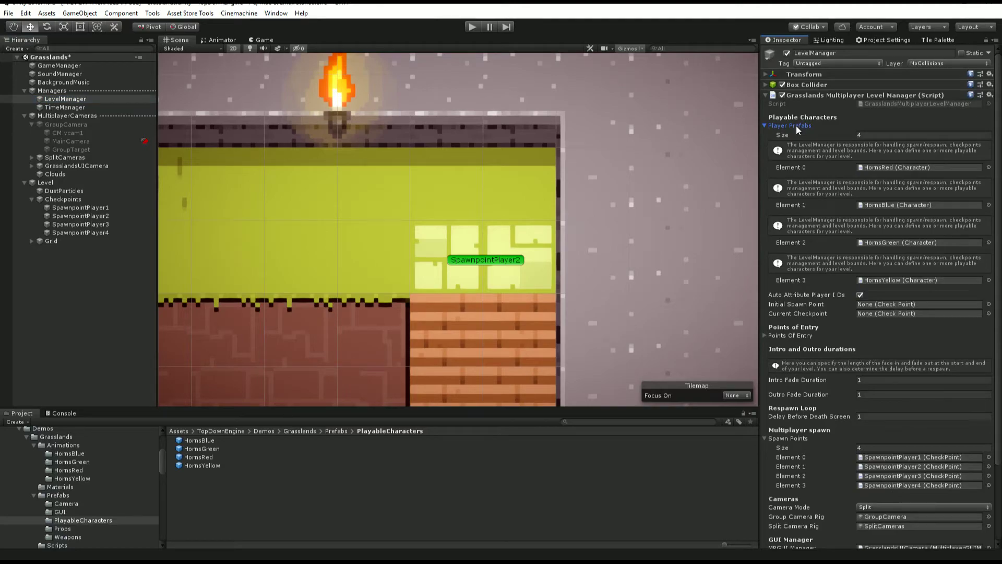
left_click(796, 125)
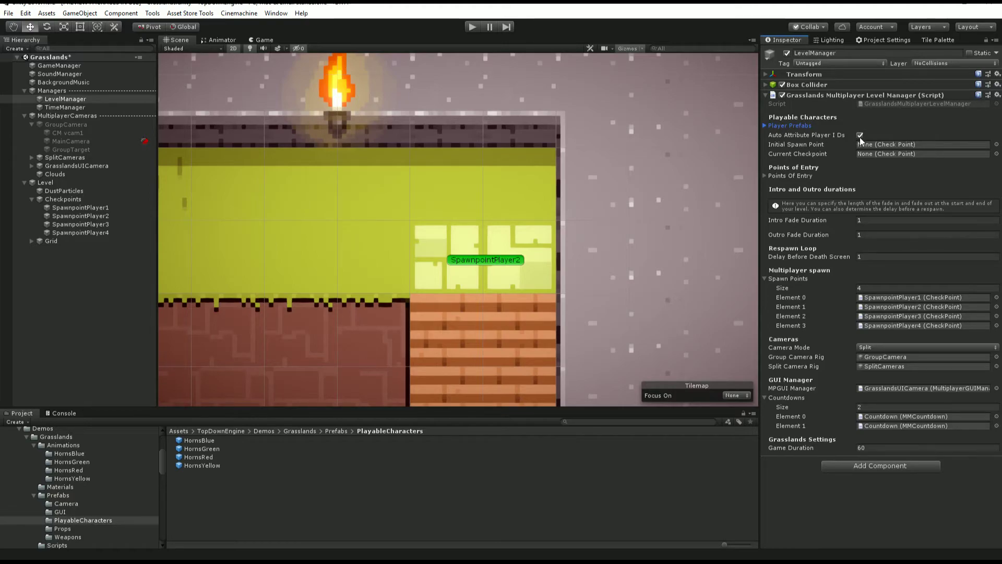
left_click(805, 127)
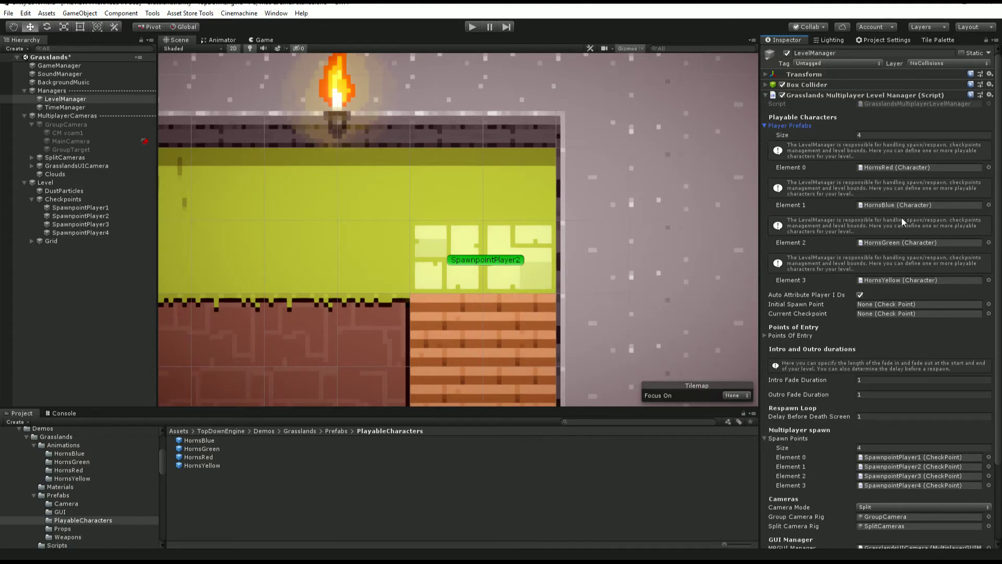
left_click(809, 126)
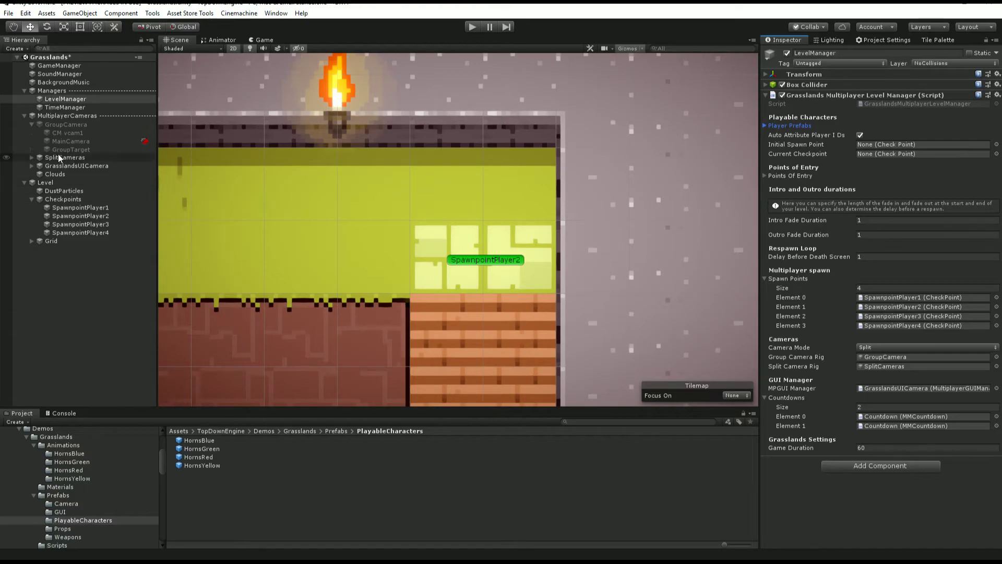
left_click(32, 124)
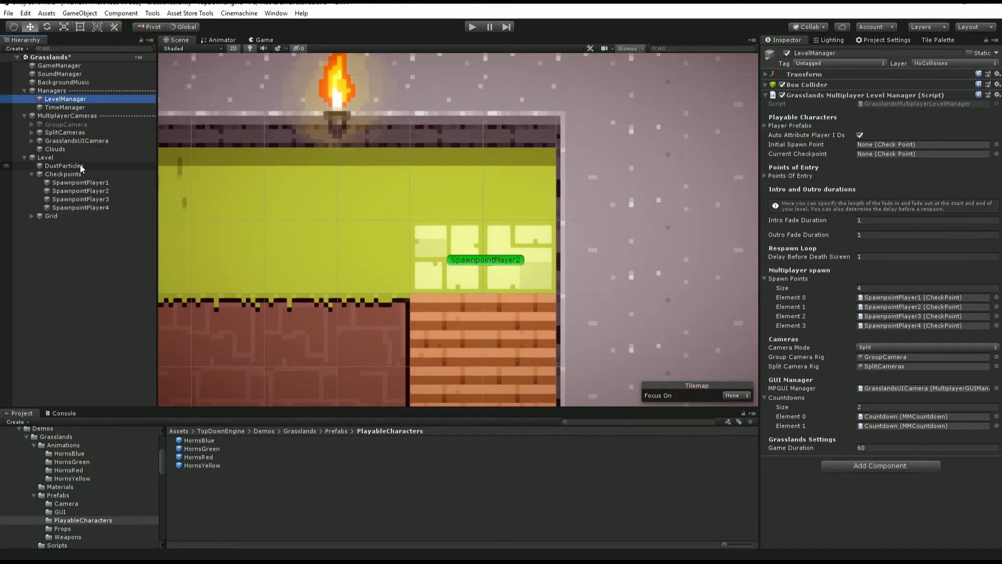
Fold GrasslandsUICamera's four Input Manager components for Player1–Player4 and zoom out to show the whole level.
left_click(83, 139)
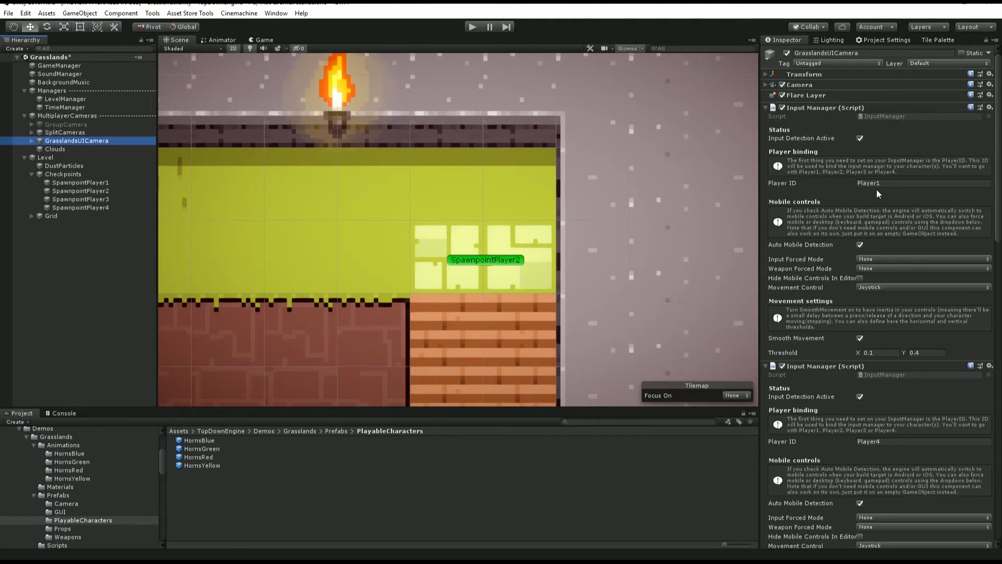
left_click(840, 107)
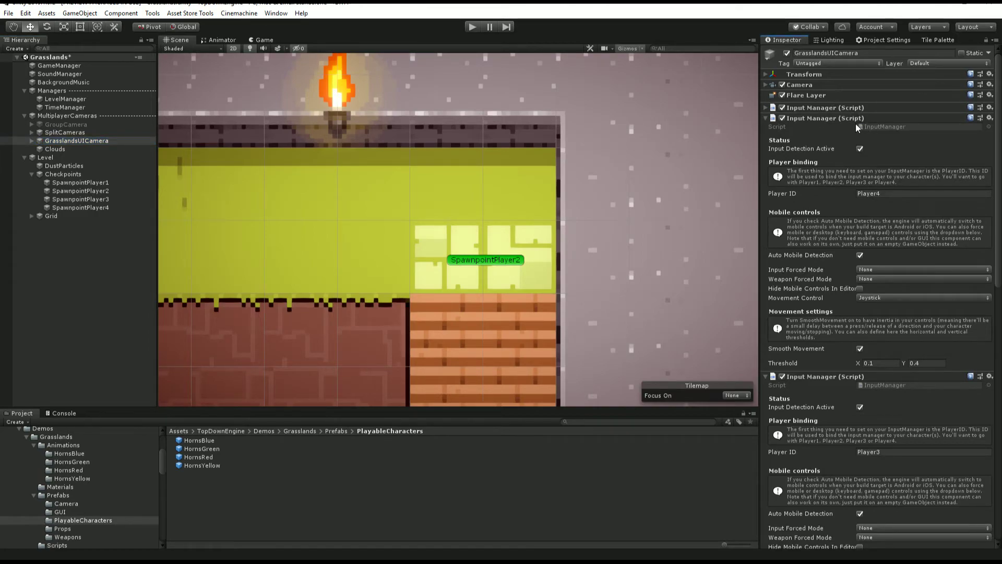
left_click(837, 120)
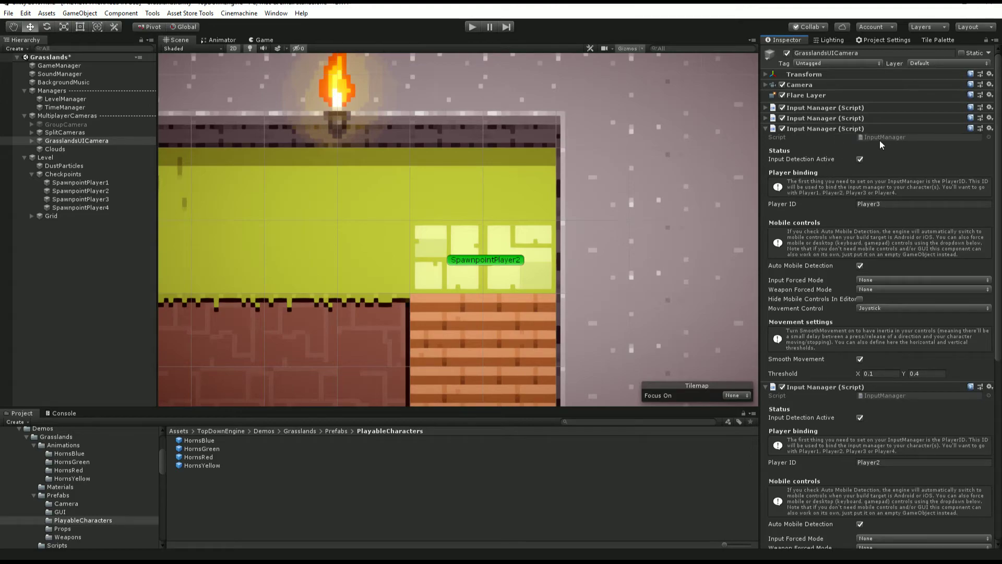
left_click(829, 129)
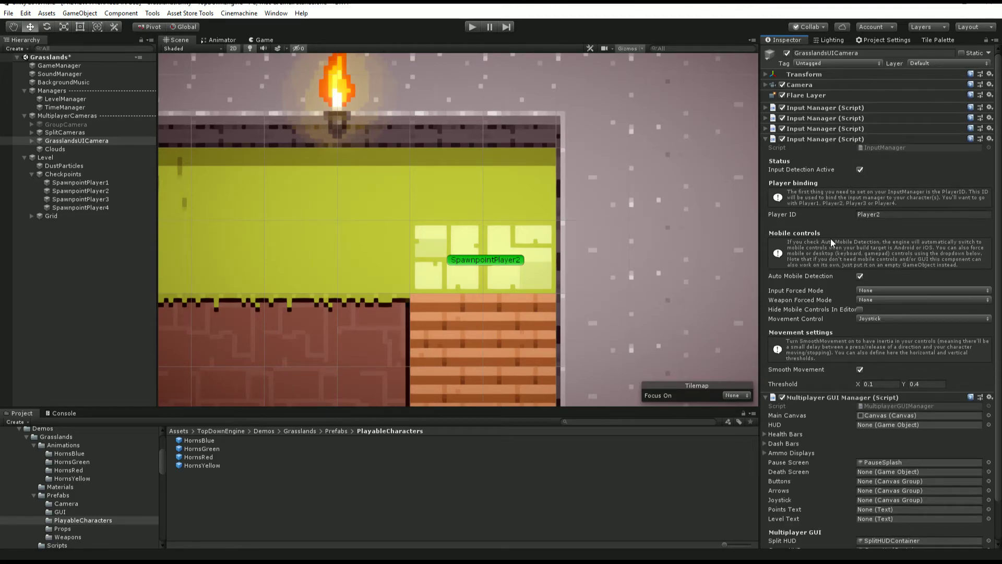
left_click(840, 139)
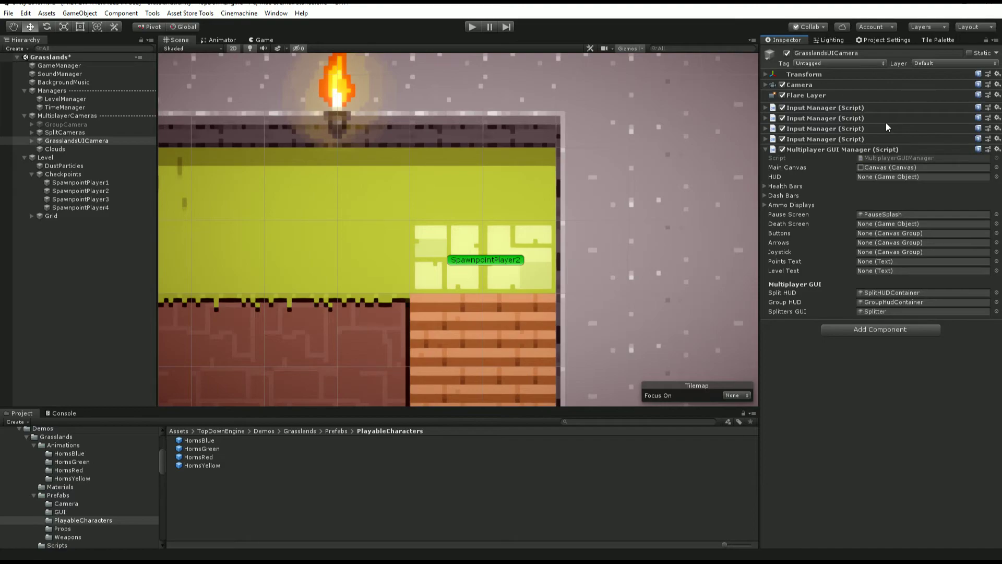
scroll(412, 205, "down", 10)
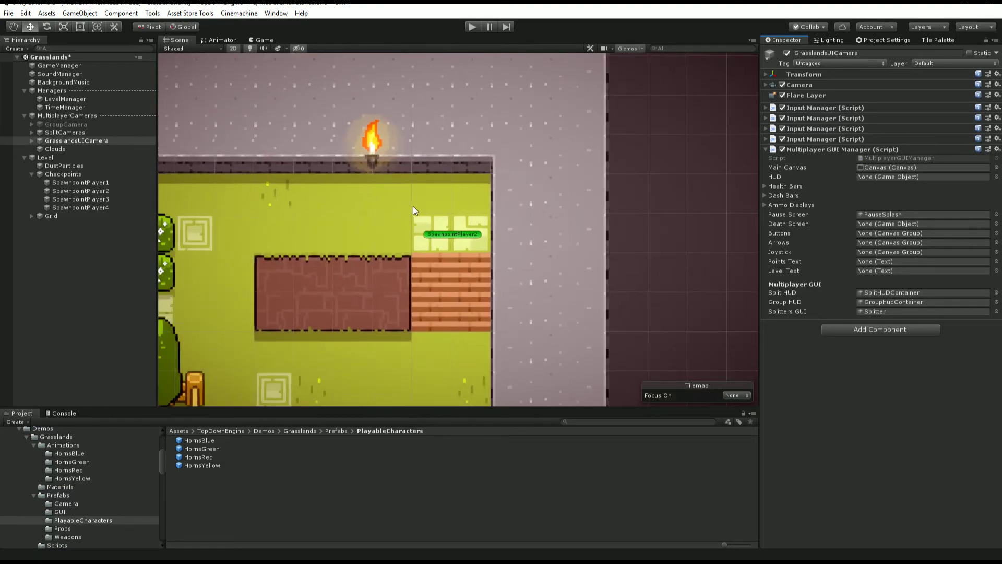
middle_click_drag(379, 170, 596, 118)
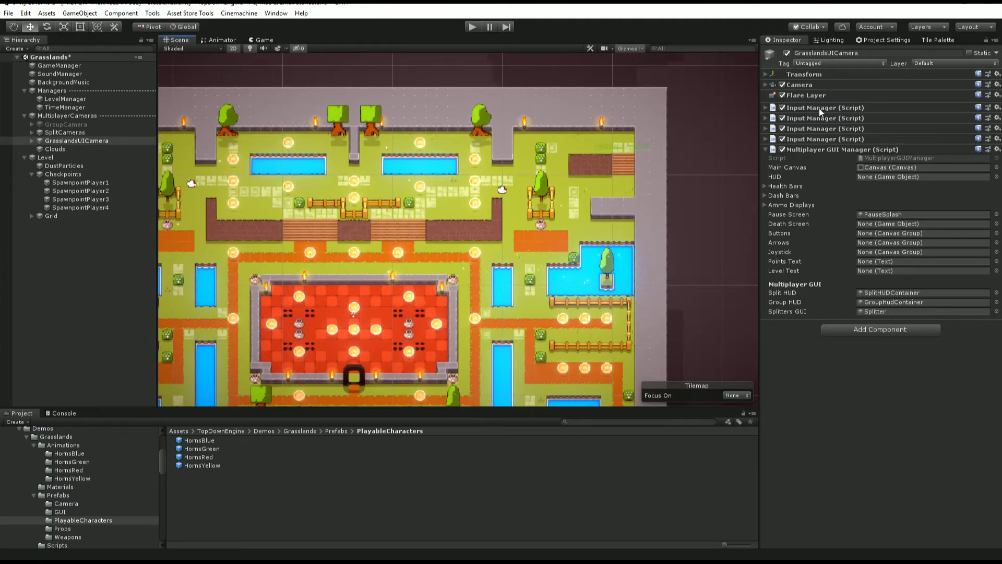
Show the Input page of Project Settings and browse its 96 axes, including Player1–Player4 controls.
left_click(885, 40)
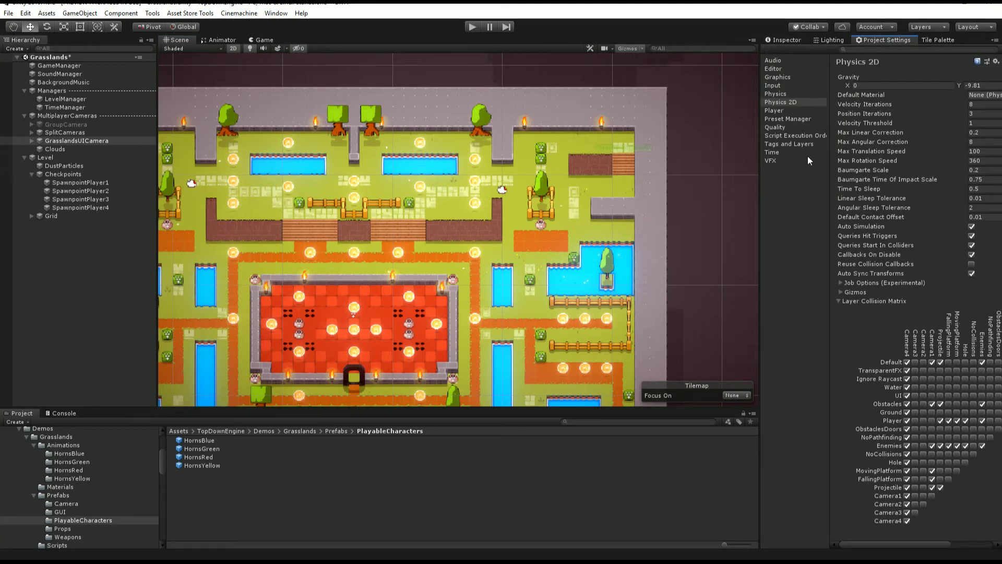
left_click(787, 86)
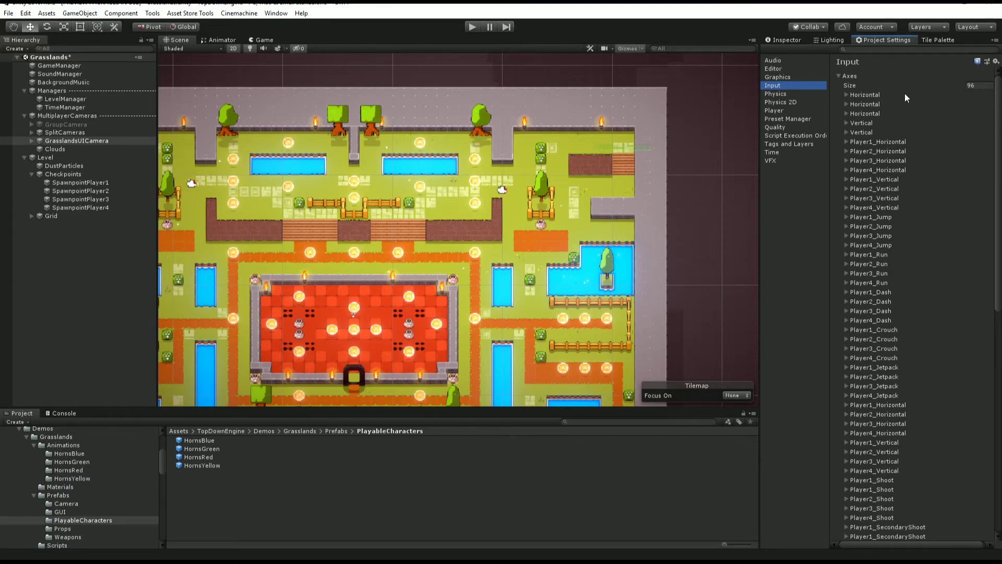
scroll(916, 414, "down", 10)
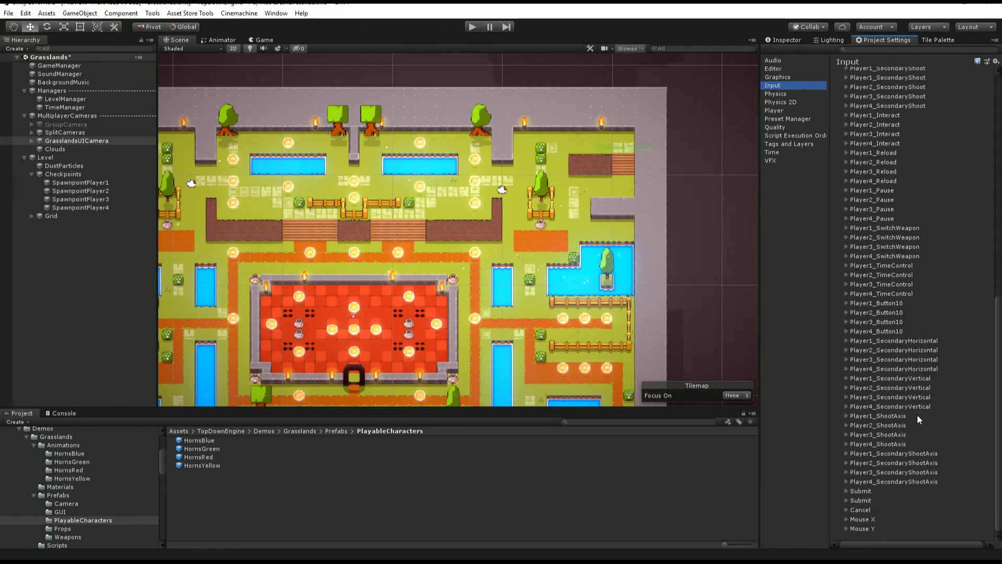
scroll(917, 414, "up", 10)
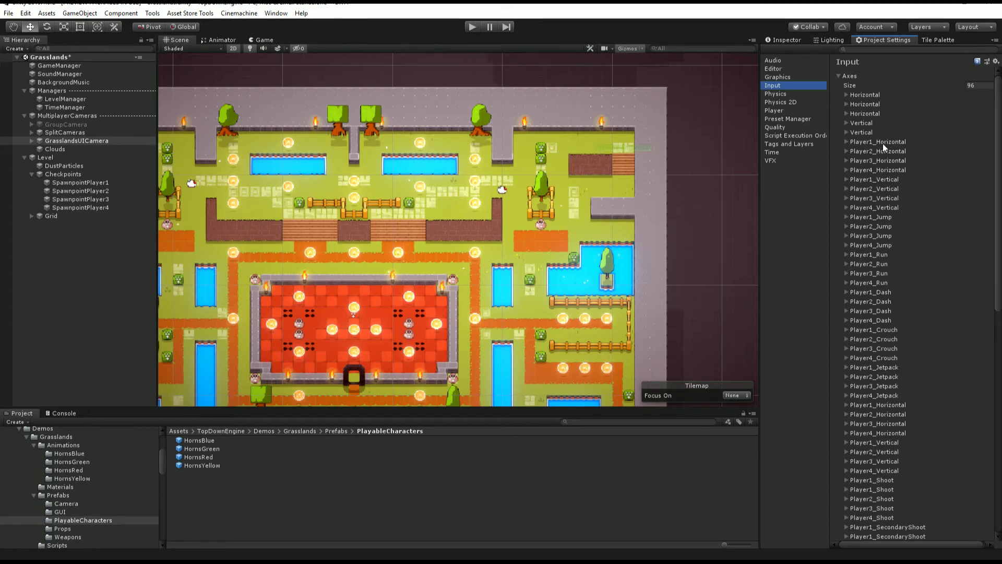
Duplicate Player4_Horizontal as Player5_Horizontal bound to Joystick 5.
right_click(884, 170)
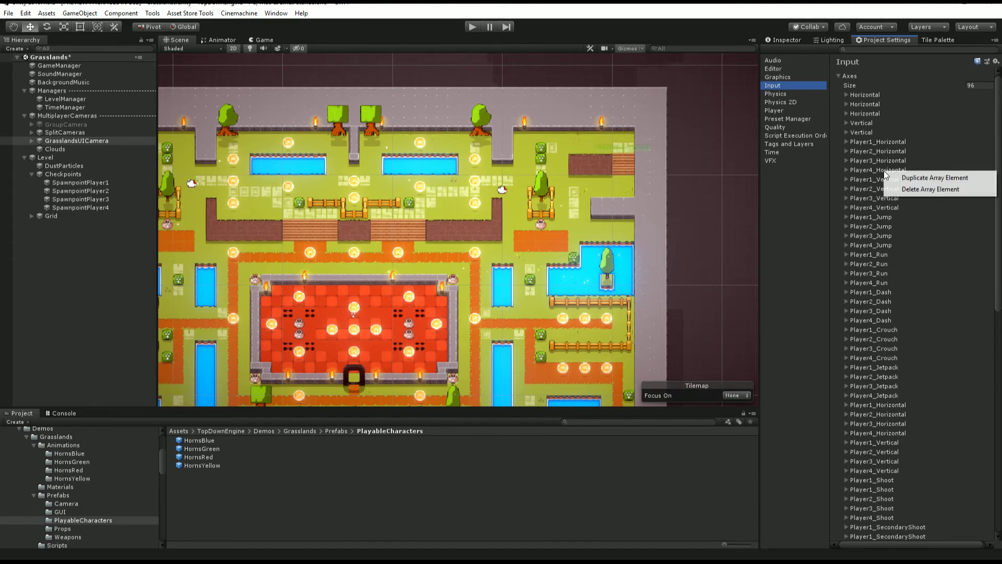
left_click(911, 178)
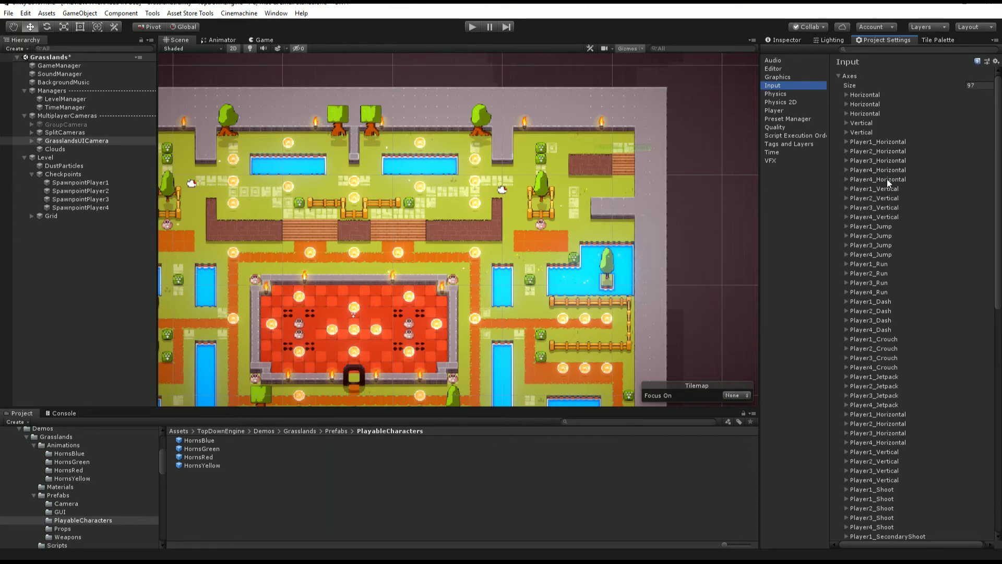
left_click(887, 180)
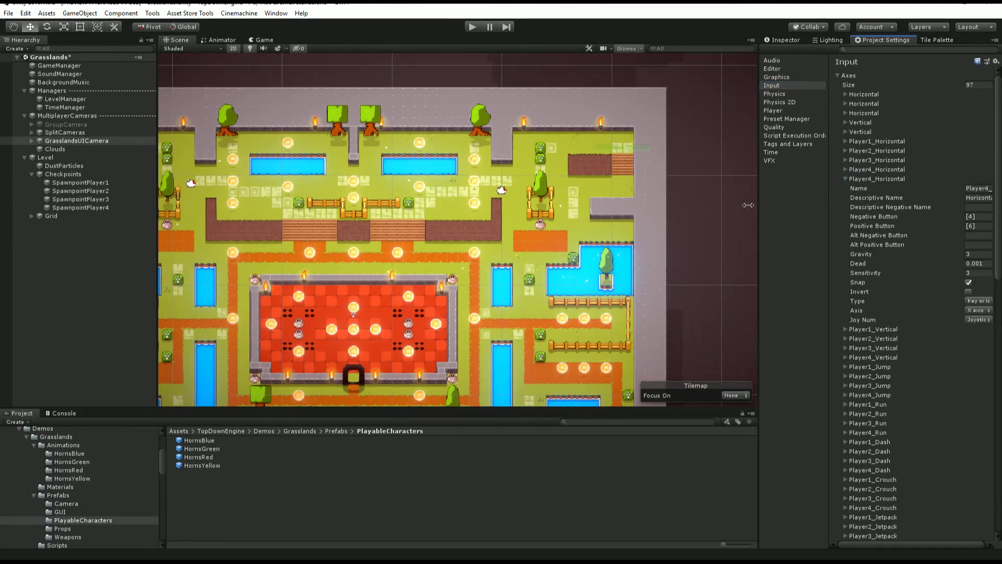
left_click_drag(763, 202, 655, 201)
left_click(904, 188)
left_click(898, 187)
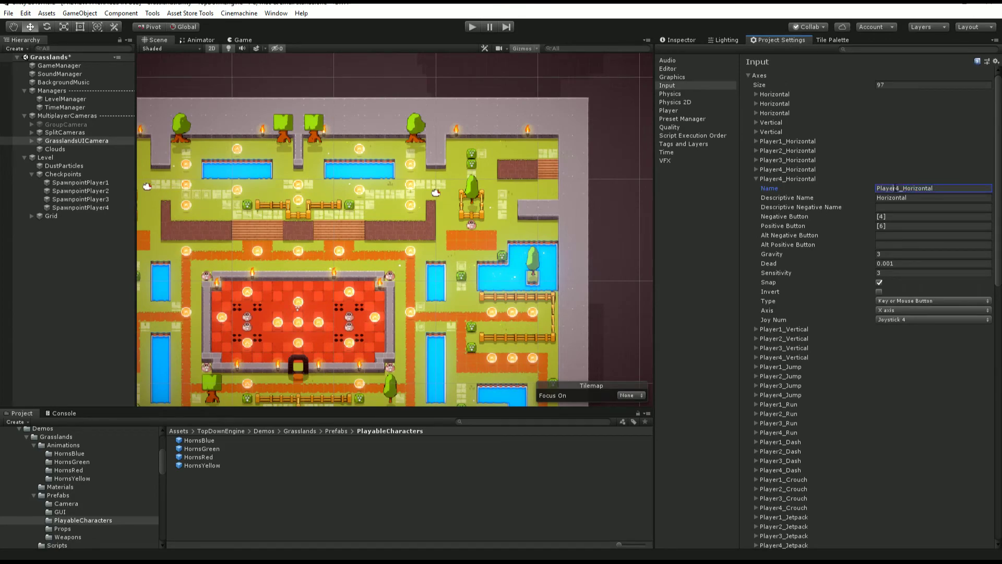
key("BackSpace")
type("5")
left_click(802, 179)
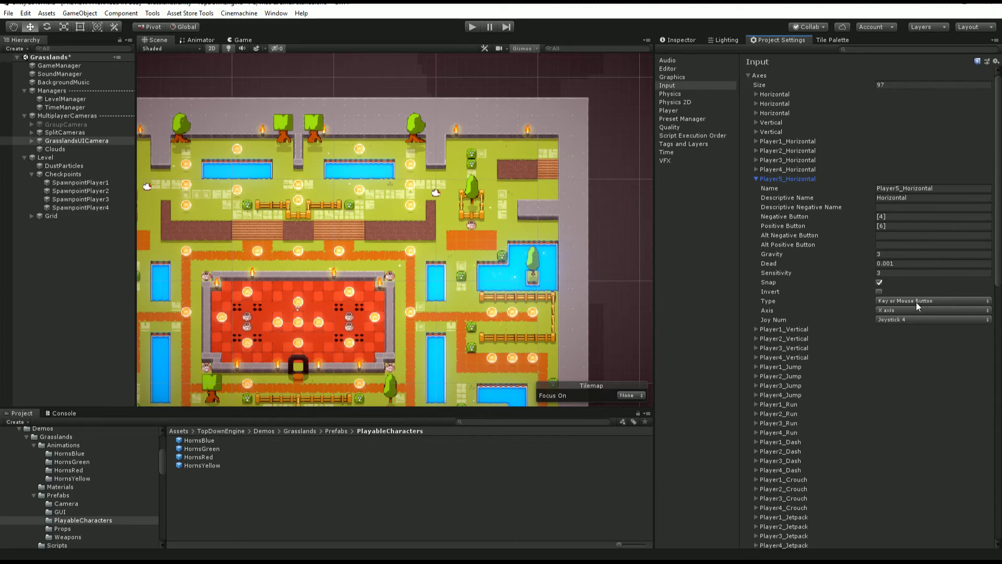
left_click(903, 318)
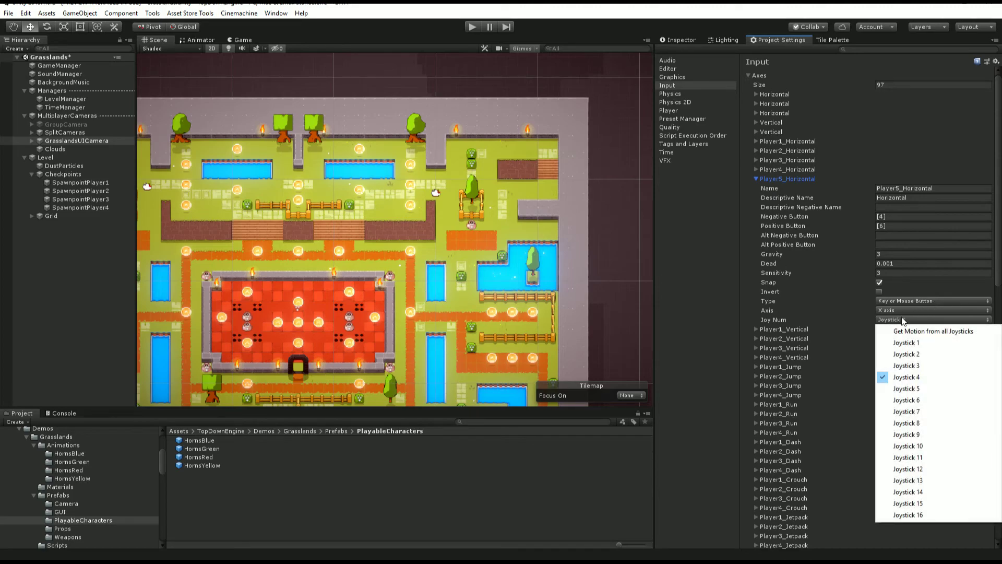
left_click(918, 389)
left_click(800, 182)
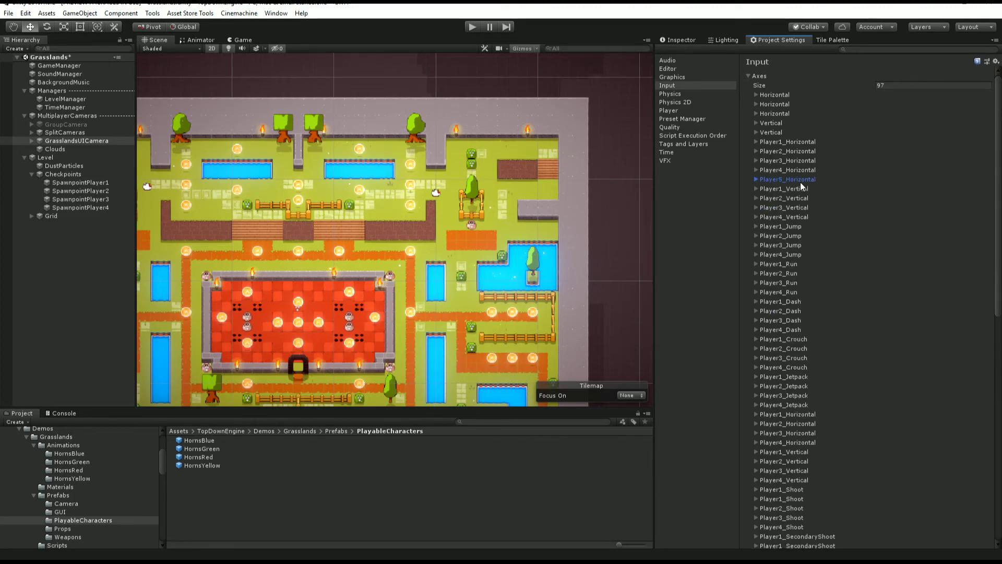
Duplicate Player4_Vertical as Player5_Vertical bound to Joystick 5.
right_click(794, 217)
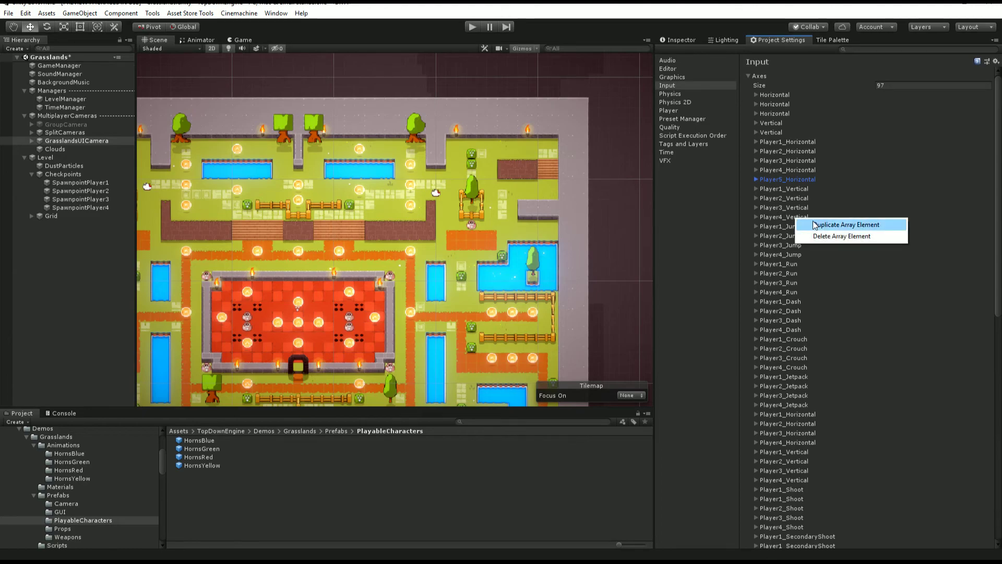
left_click(812, 222)
left_click(800, 225)
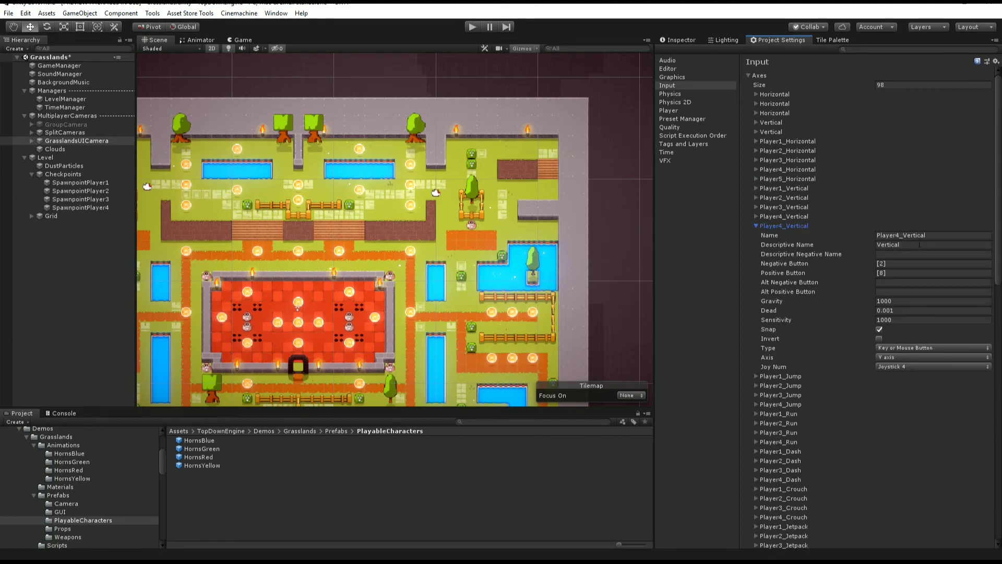
left_click(909, 236)
key("BackSpace")
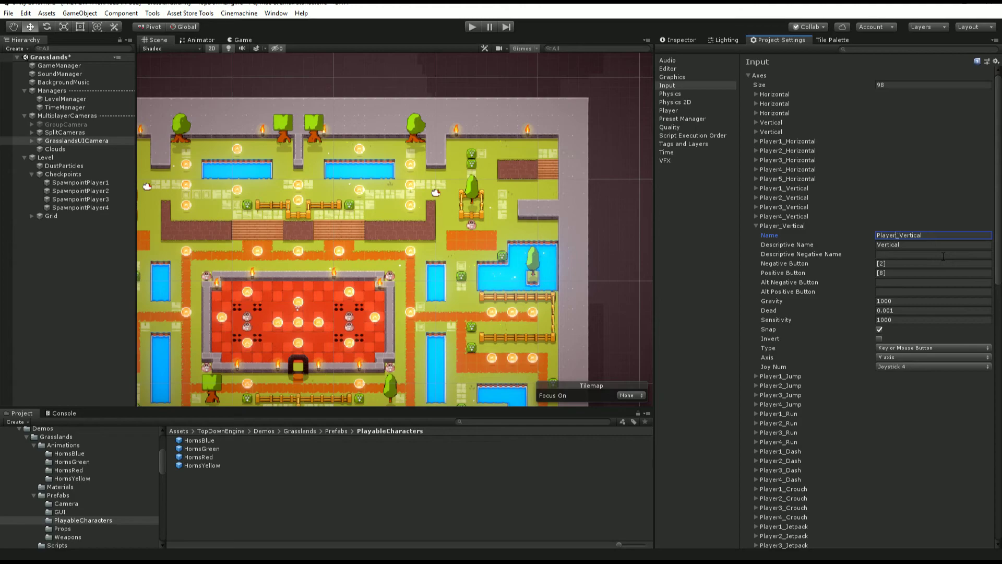
type("5")
left_click(894, 367)
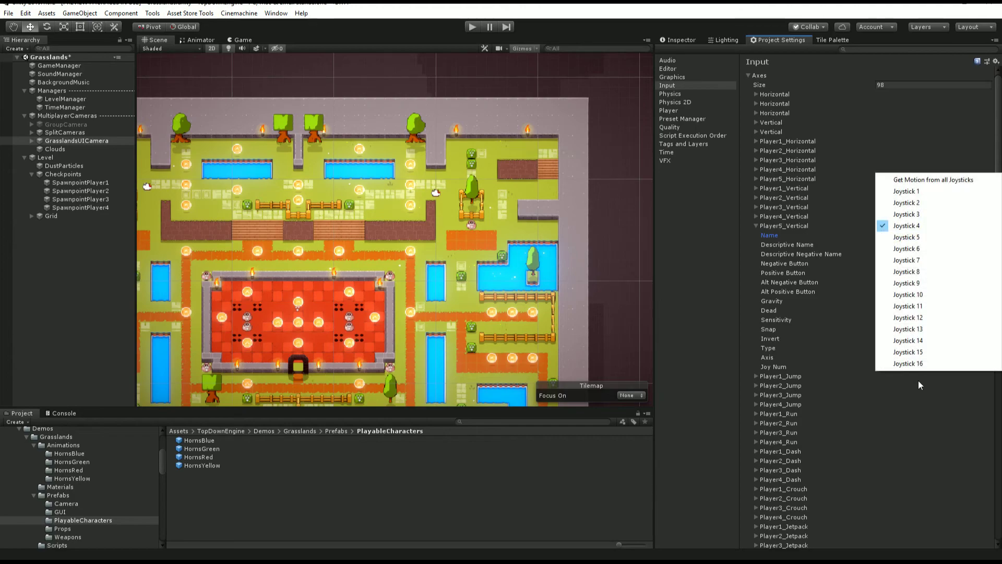
left_click(910, 238)
left_click(794, 226)
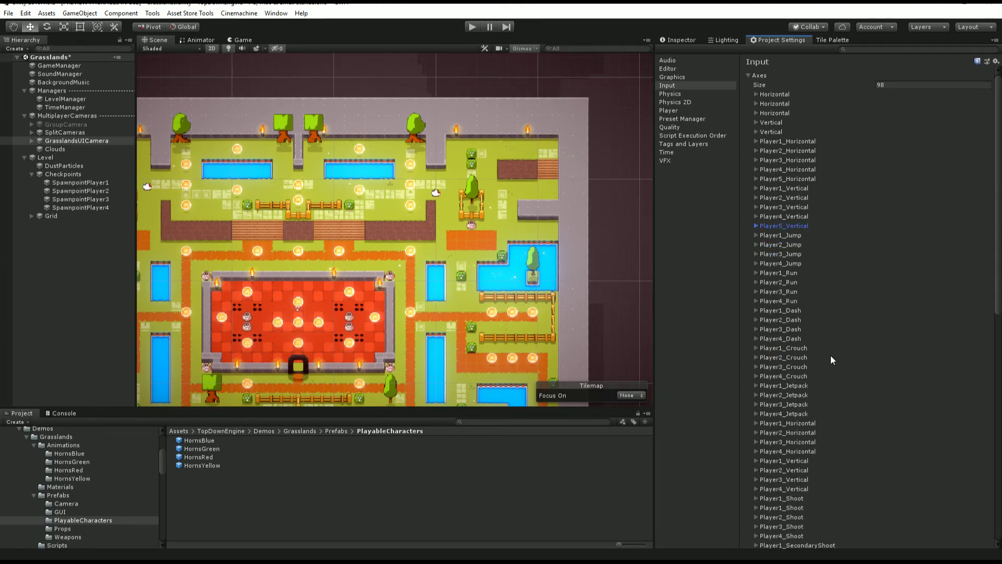
scroll(843, 451, "down", 5)
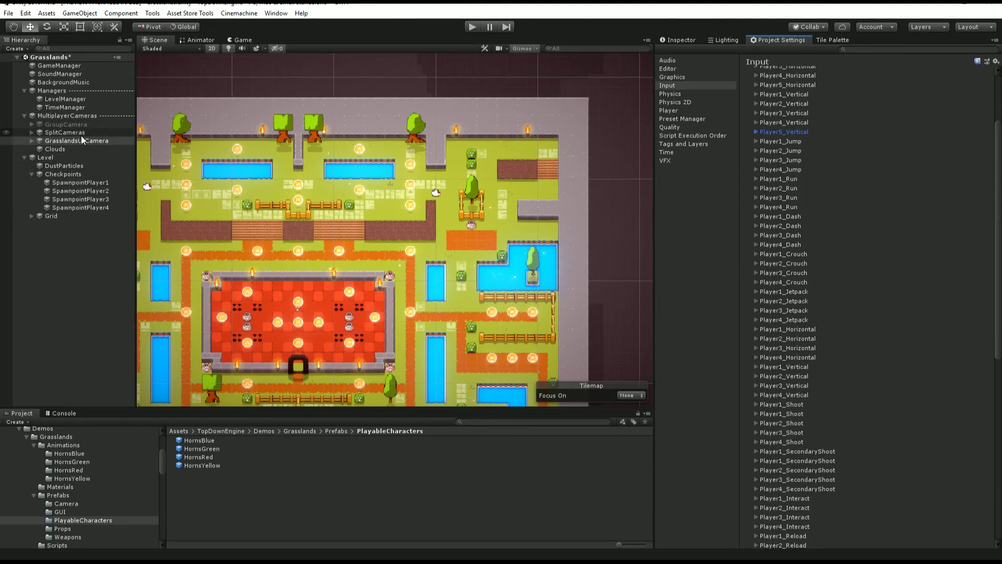
Copy an Input Manager on GrasslandsUICamera and paste it as a new component.
left_click(97, 140)
left_click(685, 40)
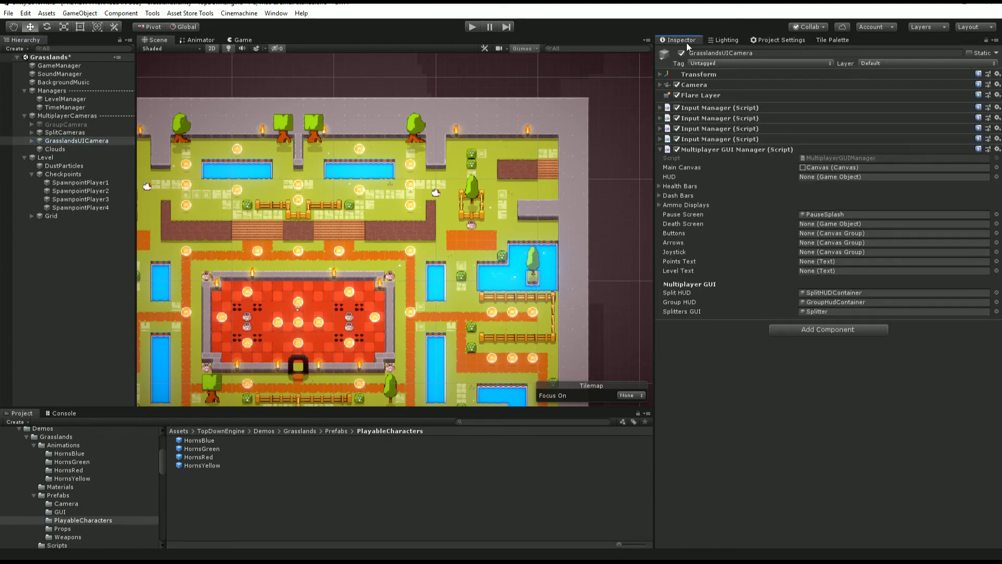
right_click(714, 146)
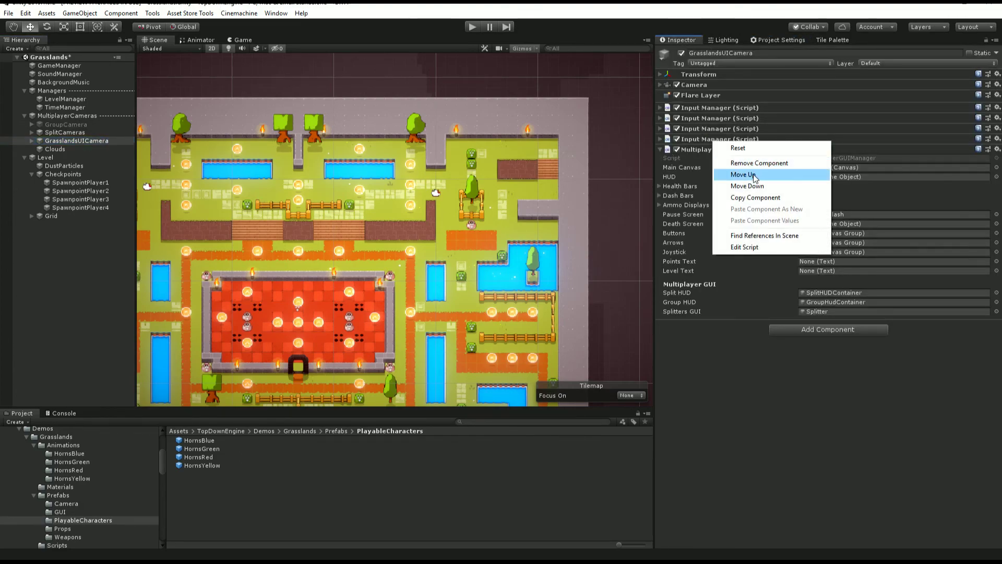
left_click(771, 198)
right_click(705, 148)
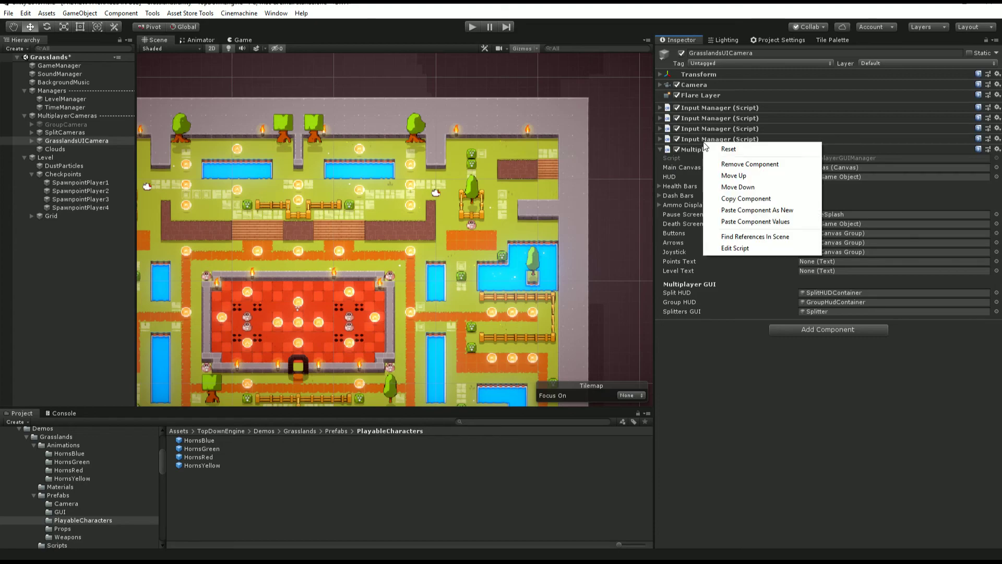
left_click(756, 209)
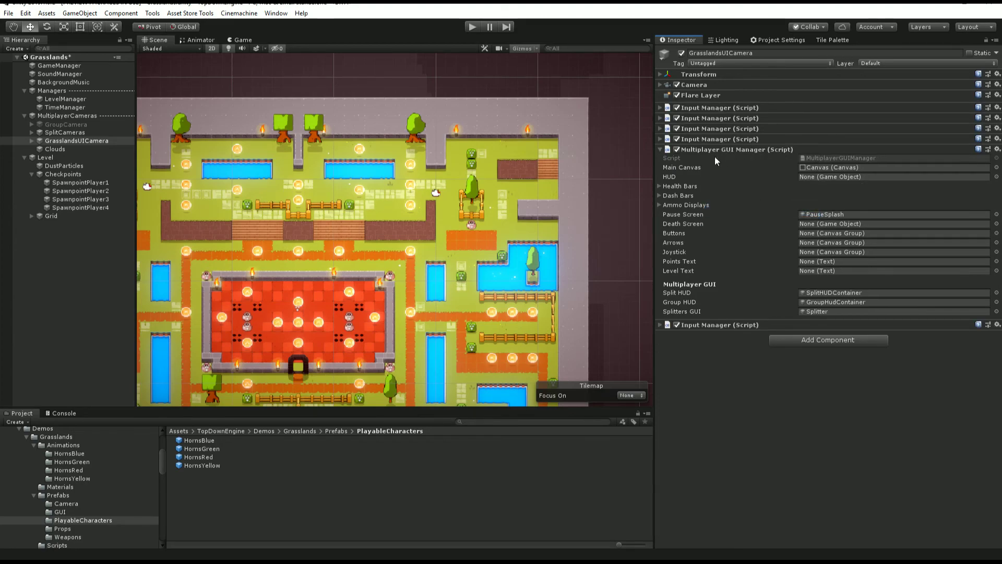
Set the new Input Manager's Player ID to Player5.
left_click(726, 324)
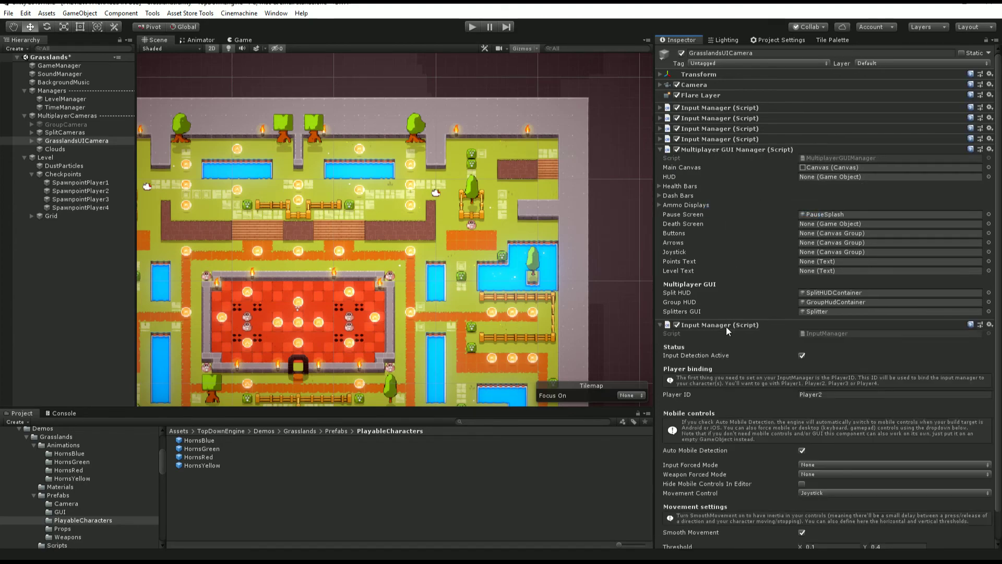
left_click(838, 395)
left_click(846, 396)
key("BackSpace")
type("5")
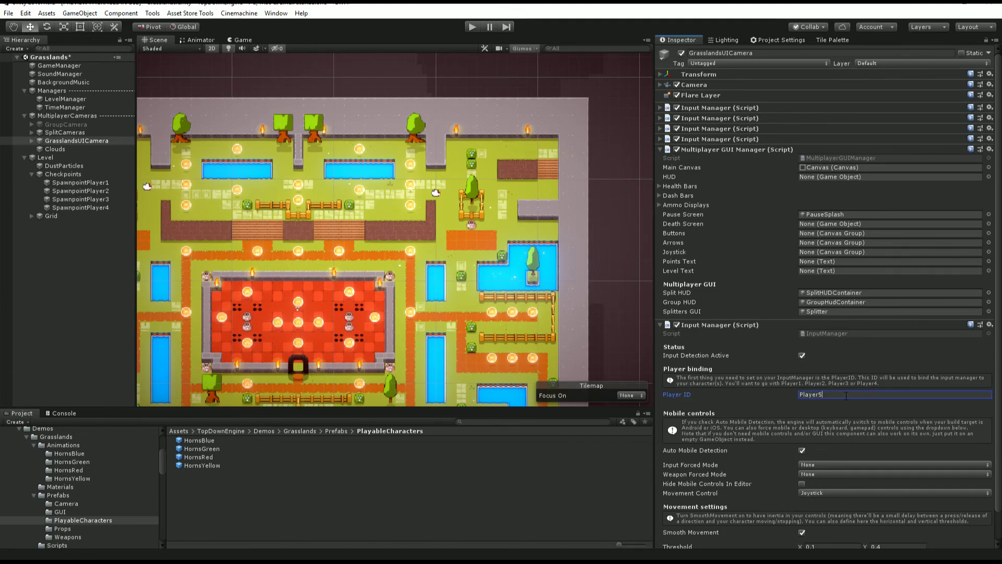
scroll(857, 363, "down", 2)
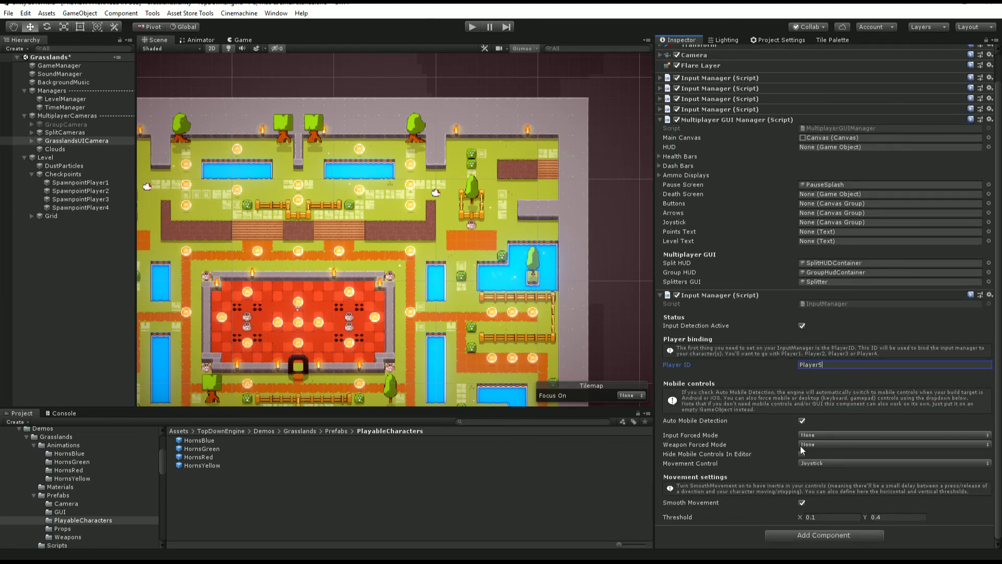